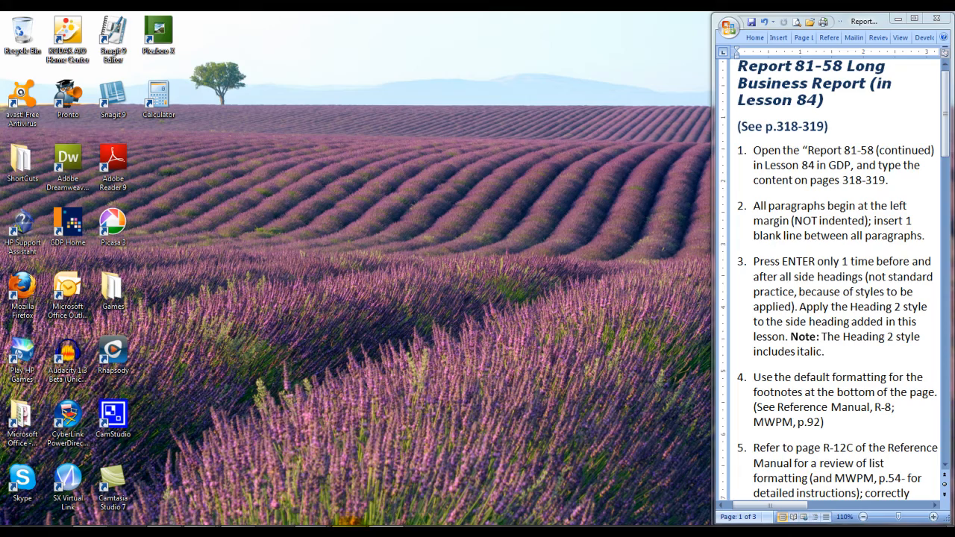
# Switch to GDP, open Report 81-58 (continued) in Lesson 84, and start Report 81-58d from Report 81-58c
pyautogui.click(350, 478)
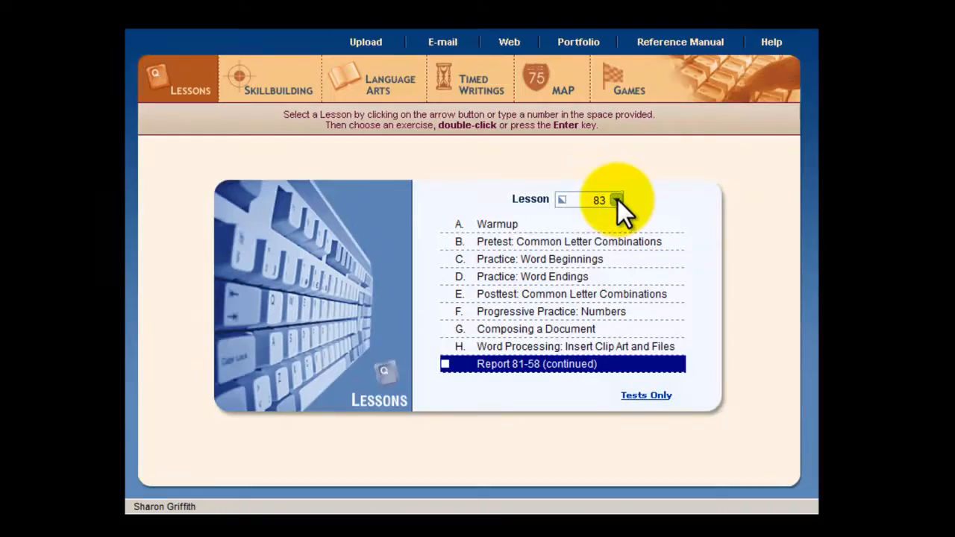
pyautogui.click(617, 200)
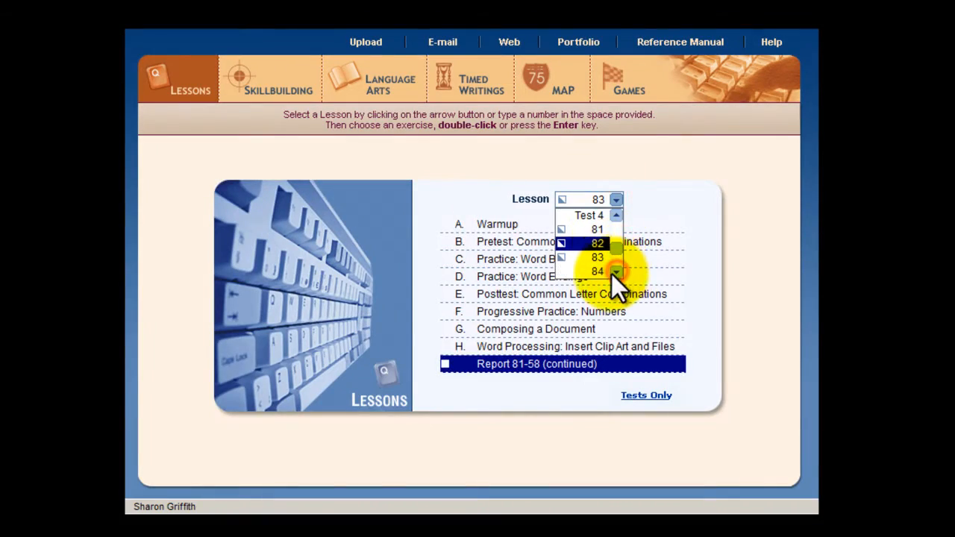
pyautogui.click(598, 271)
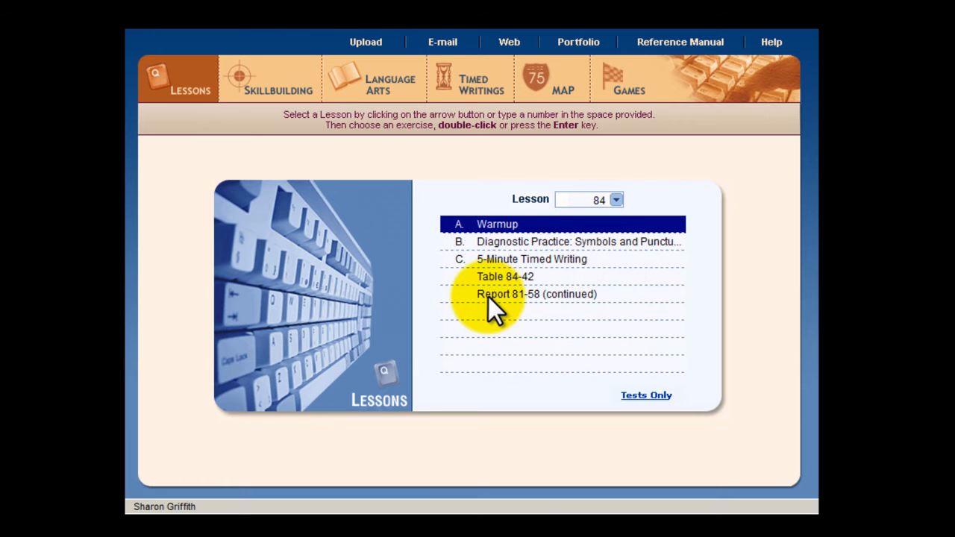
pyautogui.doubleClick(559, 295)
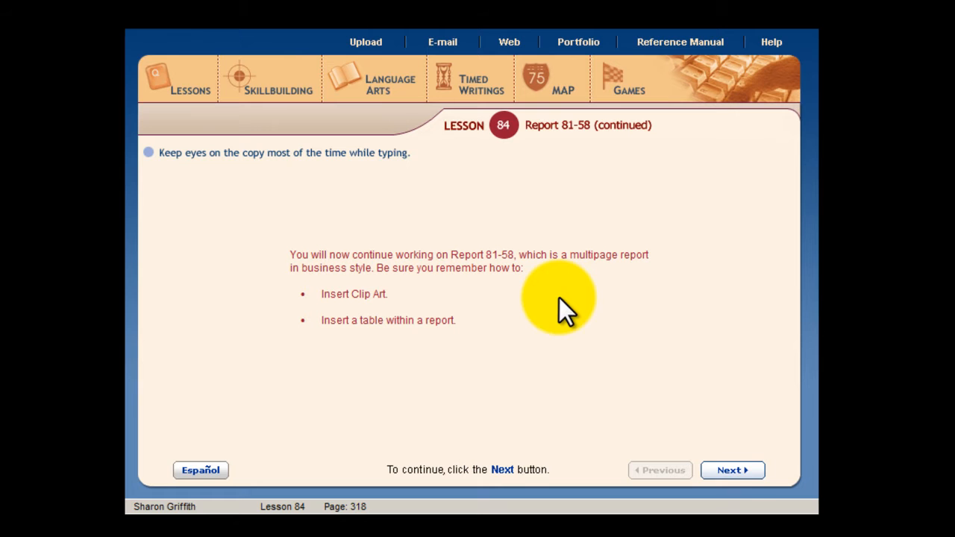
pyautogui.click(732, 470)
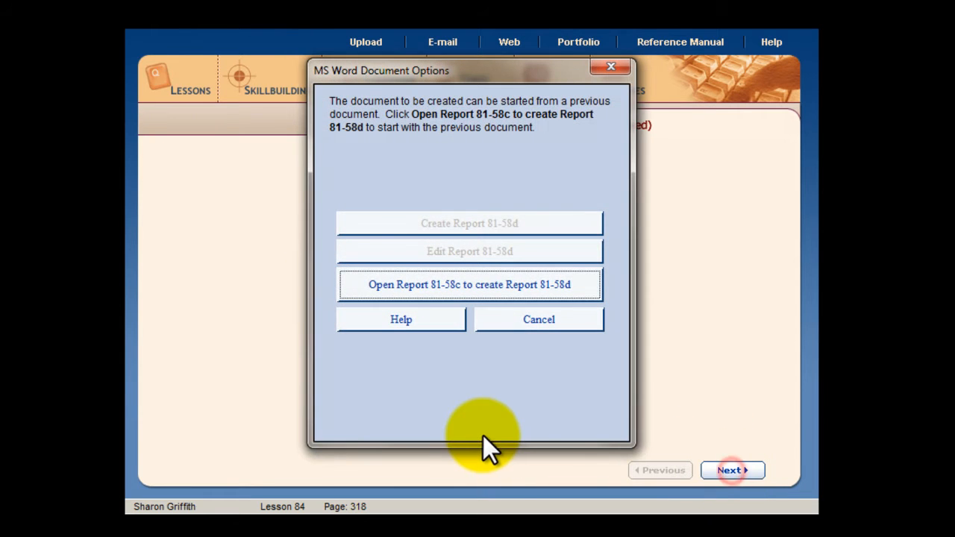
pyautogui.click(464, 291)
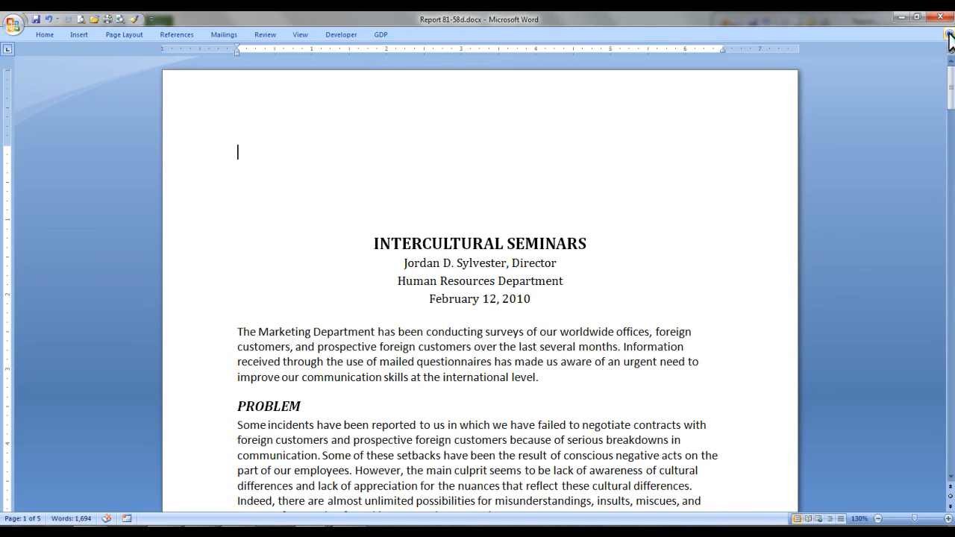
# Restore the Report 81-58d window and resize it to fill the space beside the instructions document
pyautogui.click(916, 16)
pyautogui.moveTo(609, 144); pyautogui.dragTo(709, 144)
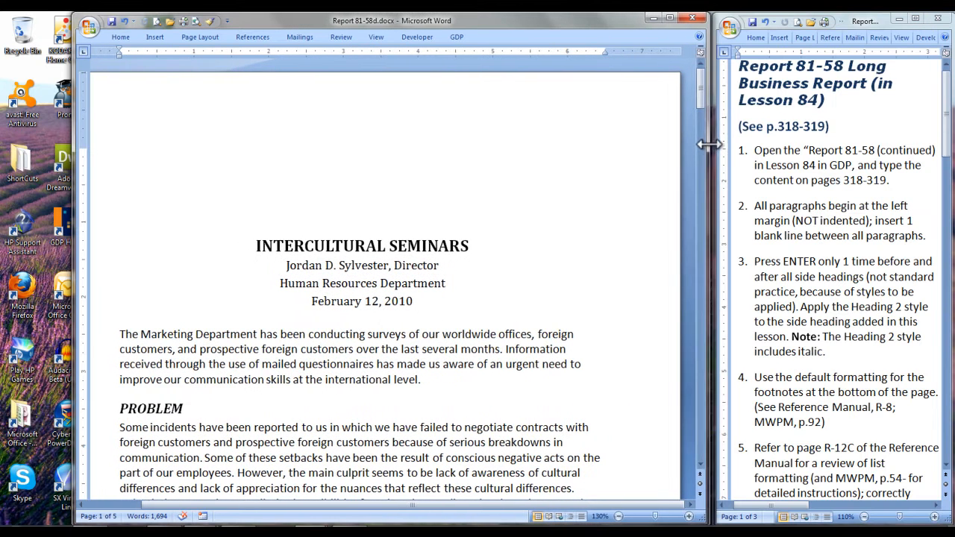
pyautogui.moveTo(72, 193); pyautogui.dragTo(6, 192)
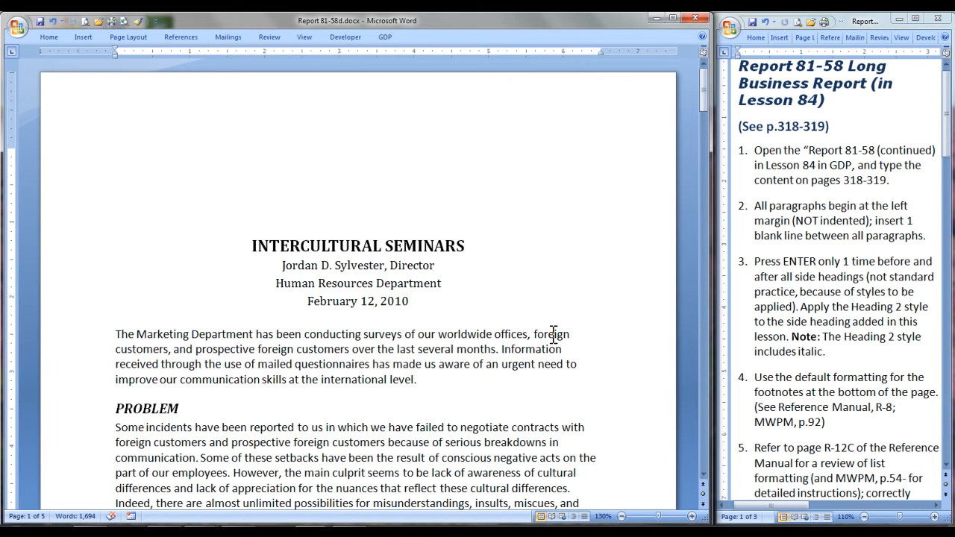
# Start a new paragraph at the end of the Space and Time section and move the clock clip art slightly higher
pyautogui.scroll(-6, 515, 319)
pyautogui.scroll(-5, 515, 320)
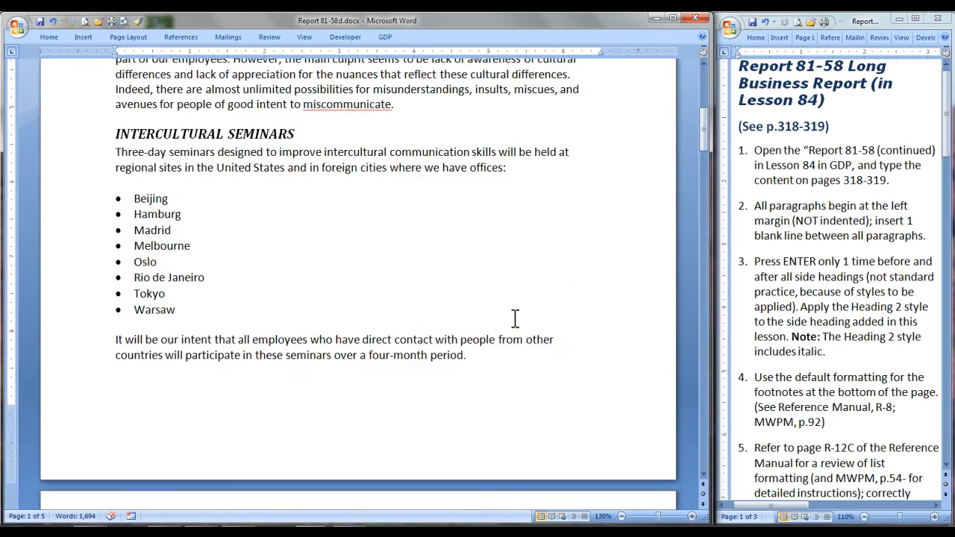
pyautogui.scroll(-15, 515, 319)
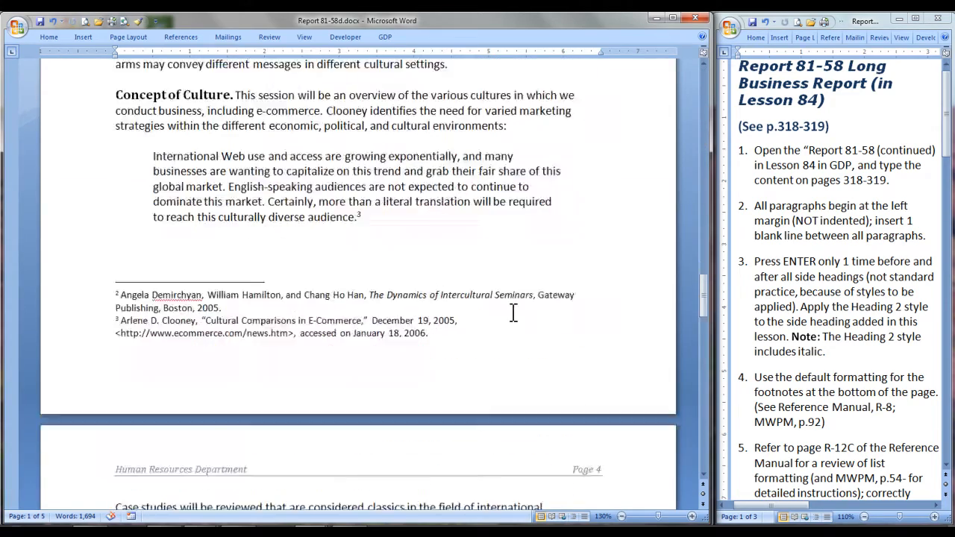
pyautogui.scroll(-15, 512, 313)
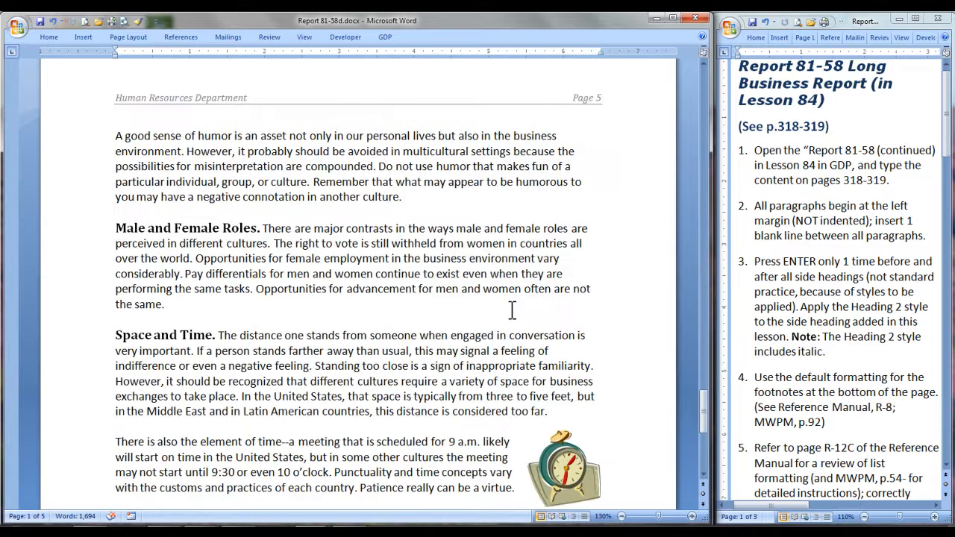
pyautogui.click(520, 267)
pyautogui.press('Return')
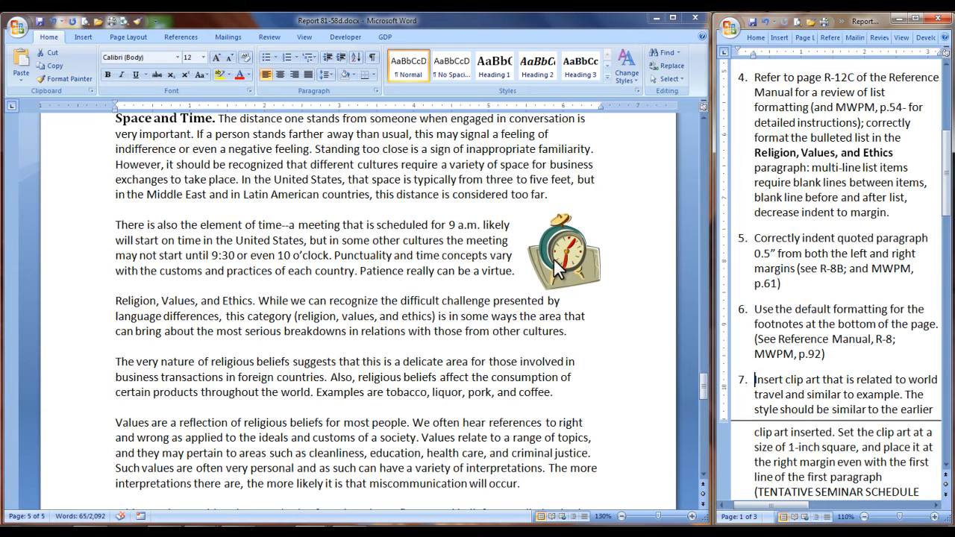
pyautogui.moveTo(564, 265); pyautogui.dragTo(563, 240)
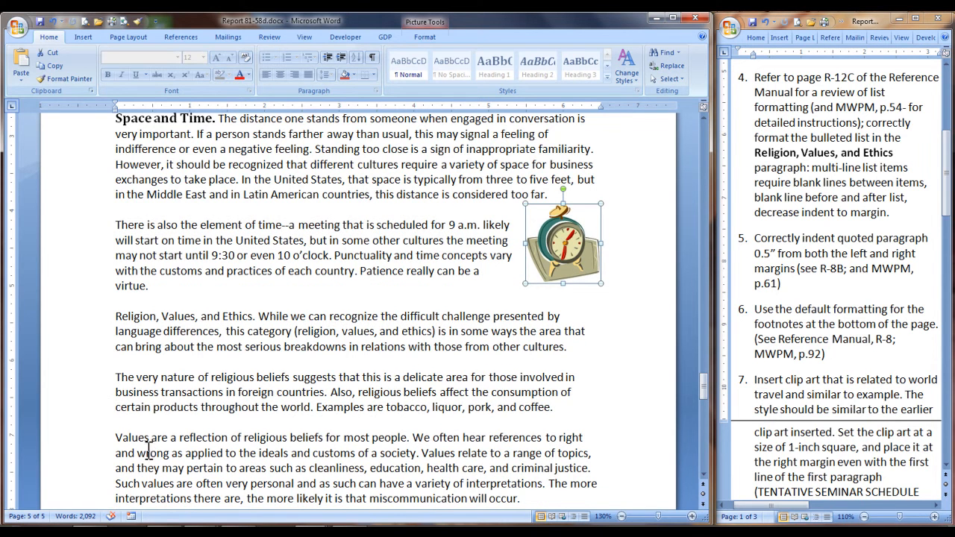
# Format the three paragraphs from "The very nature of religious beliefs" through "Ethics can be considered" as a bulleted list decreased to the left margin
pyautogui.scroll(-2, 144, 421)
pyautogui.scroll(-1, 144, 423)
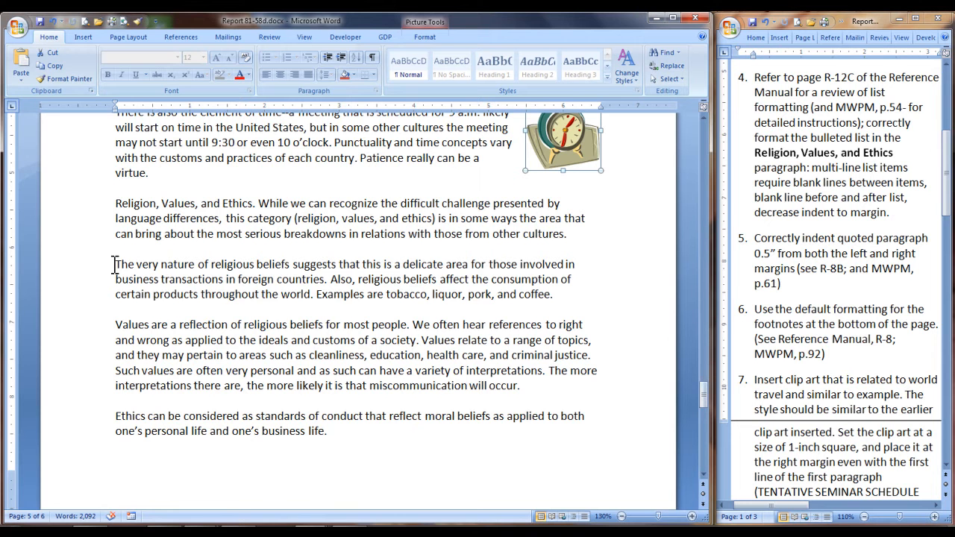
pyautogui.moveTo(115, 265); pyautogui.dragTo(331, 432)
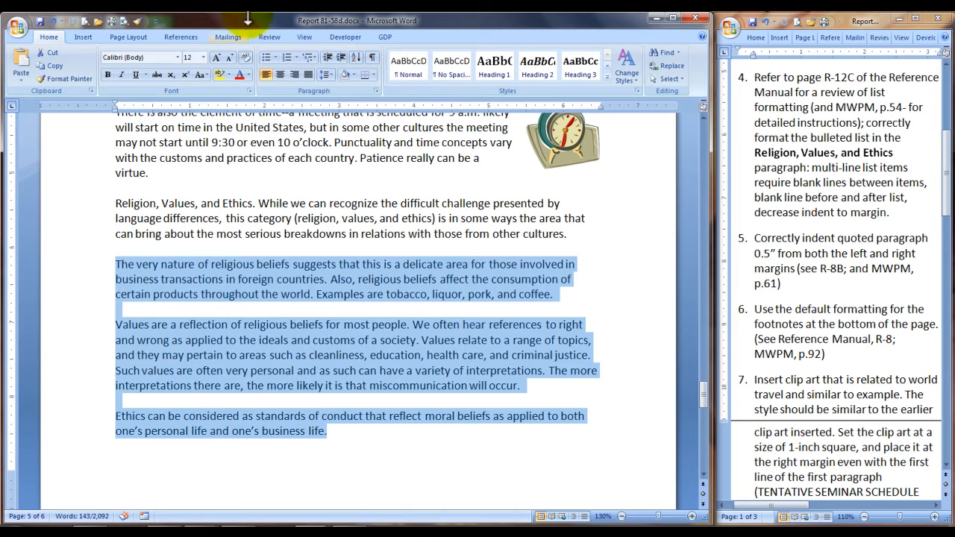
pyautogui.click(266, 58)
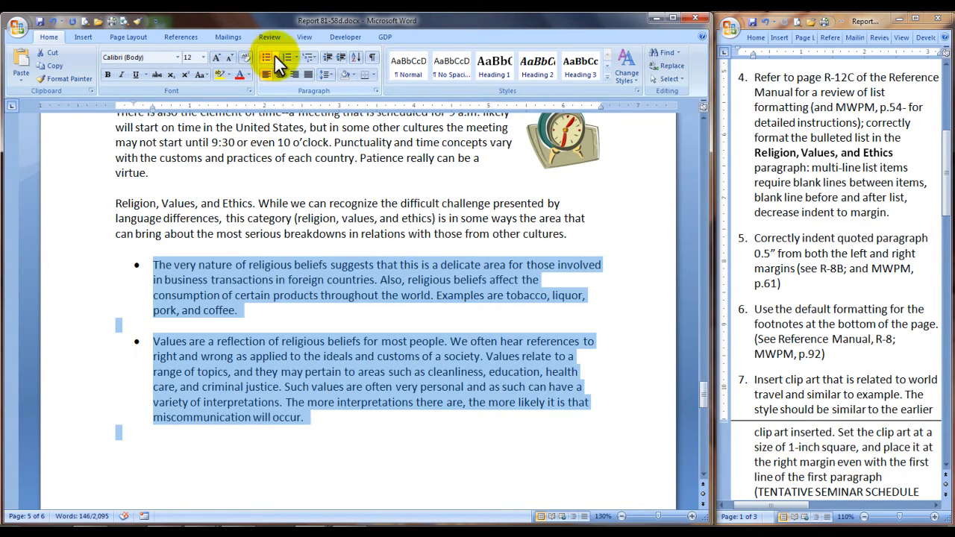
pyautogui.click(326, 57)
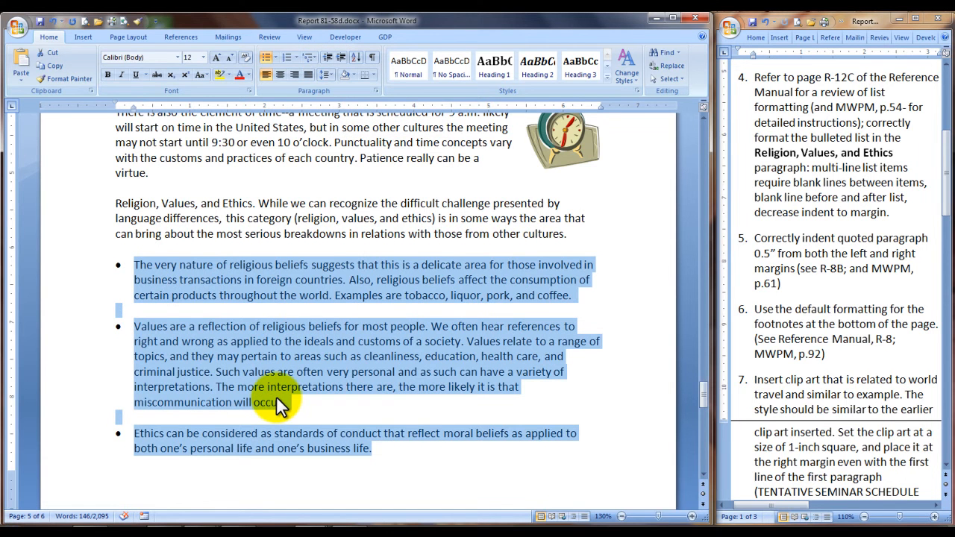
# Indent the quoted paragraph beginning "A code of ethics is increasingly" by 0.5" from both the left and right margins
pyautogui.scroll(-4, 276, 397)
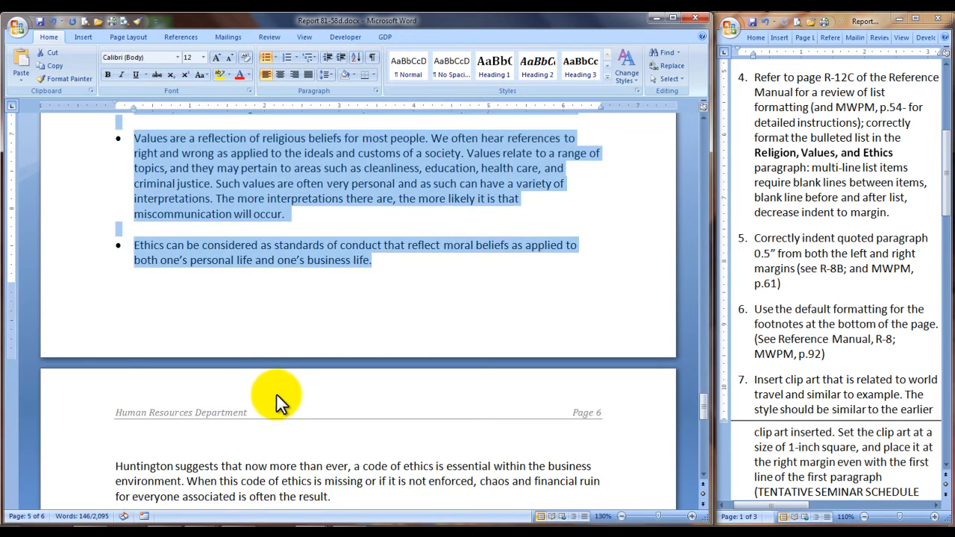
pyautogui.scroll(-4, 276, 393)
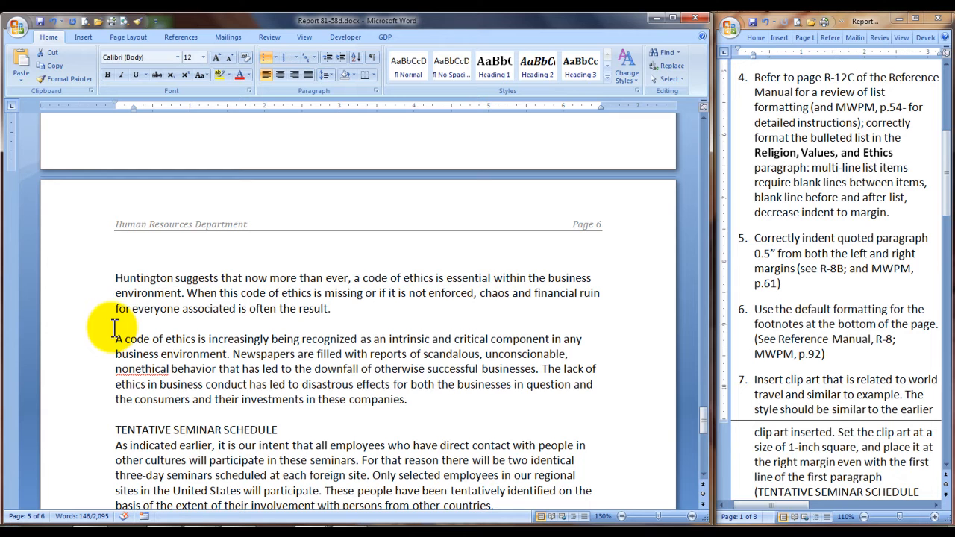
pyautogui.moveTo(116, 341); pyautogui.dragTo(409, 403)
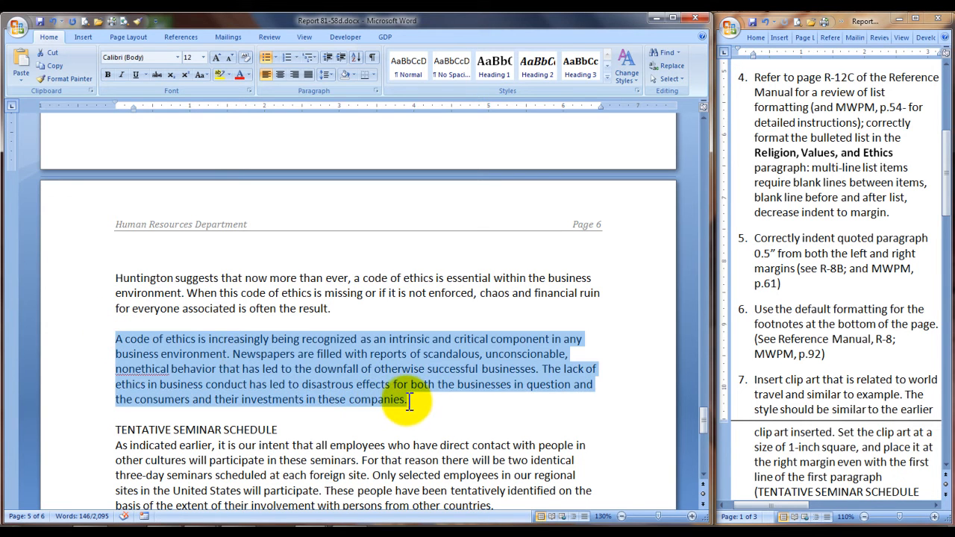
pyautogui.click(375, 89)
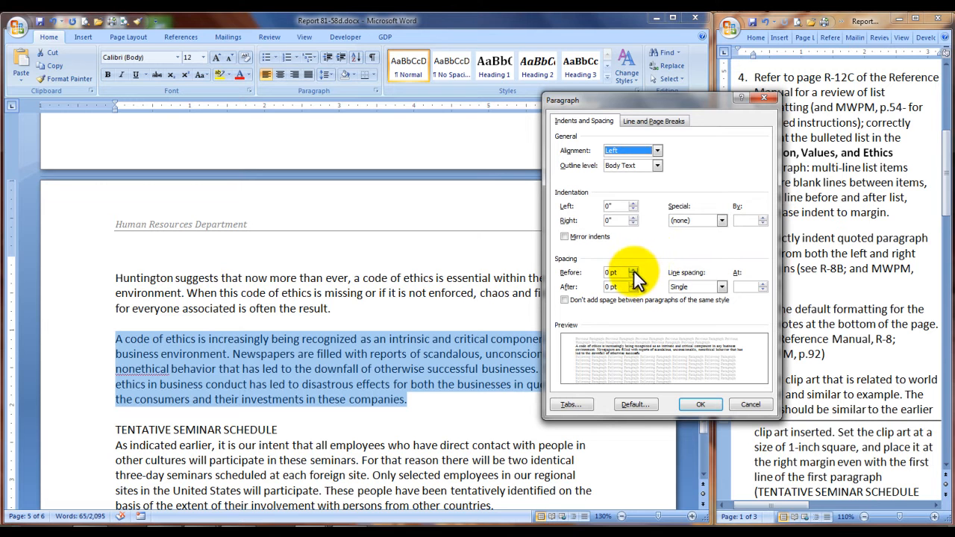
pyautogui.click(633, 203)
pyautogui.click(633, 203)
pyautogui.click(632, 203)
pyautogui.click(632, 203)
pyautogui.click(633, 203)
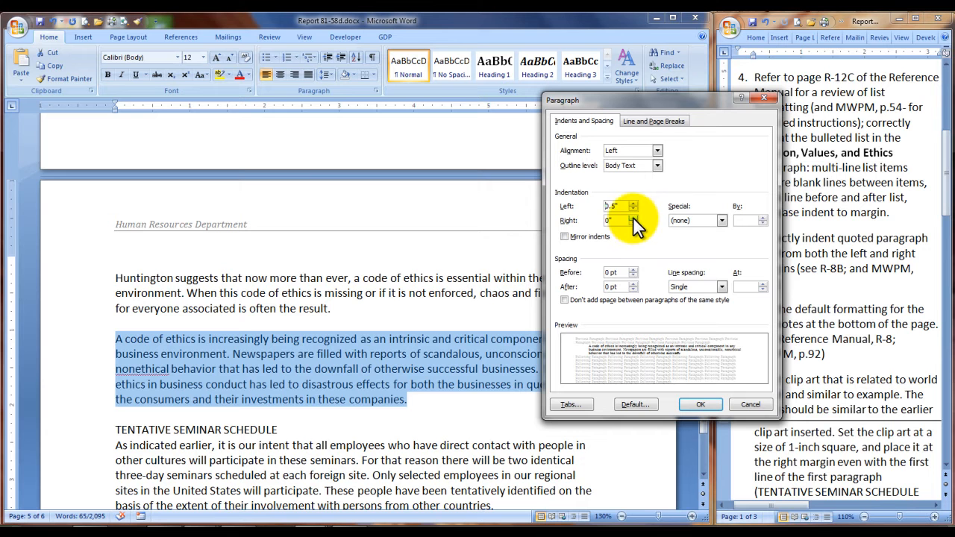
pyautogui.click(633, 217)
pyautogui.click(632, 217)
pyautogui.click(632, 217)
pyautogui.click(633, 217)
pyautogui.click(633, 217)
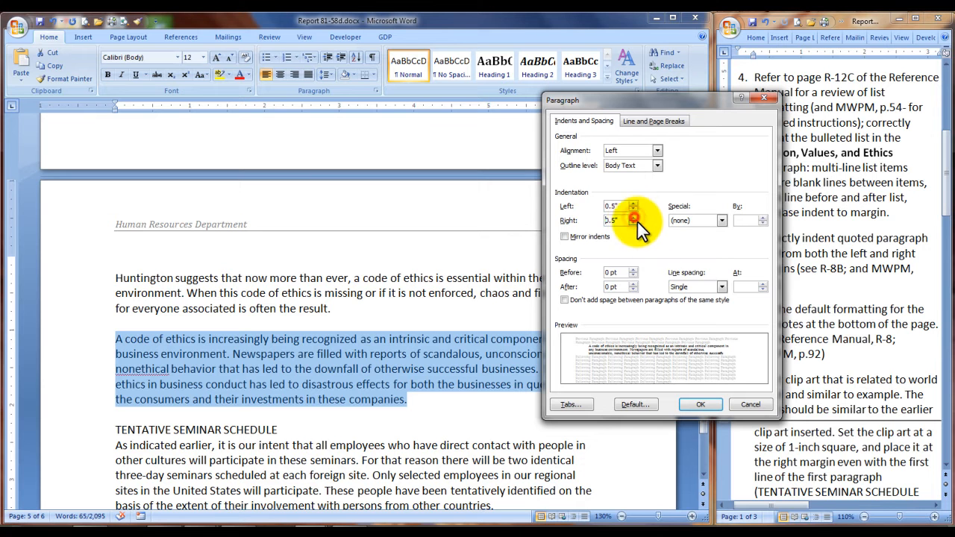
pyautogui.click(701, 403)
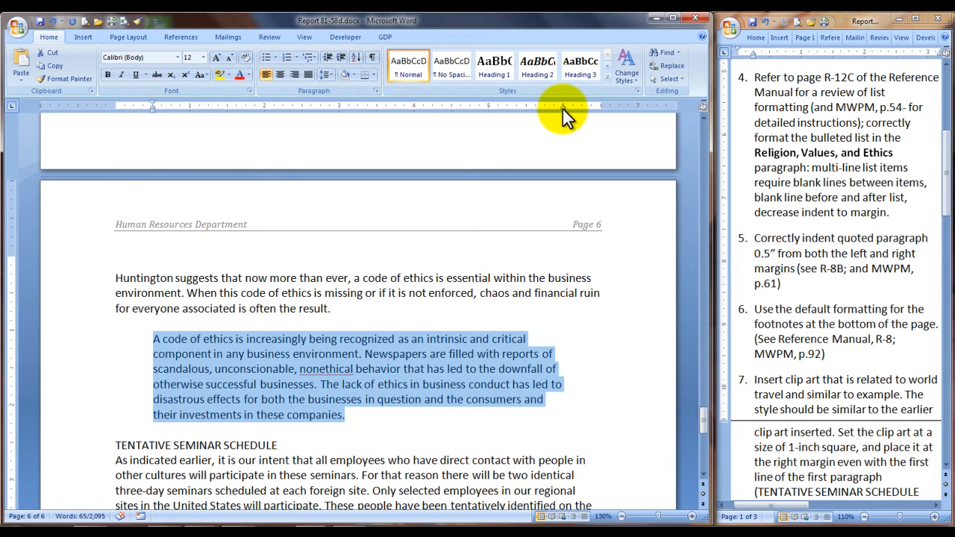
# Add a footnote after the quoted paragraph citing the author, Business Ethics and Workplace Compliance, Horizon Publishing Company, New York, 2005, p. 53
pyautogui.click(348, 415)
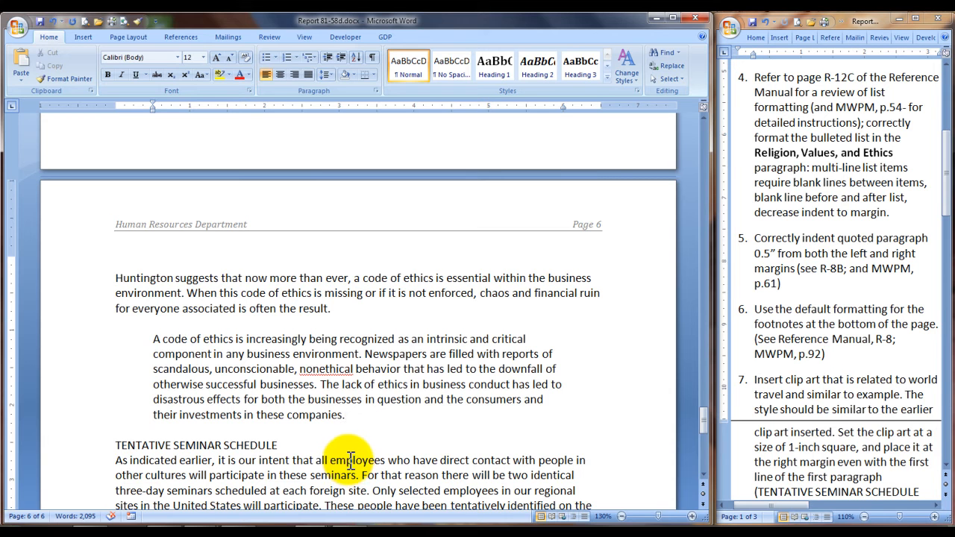
pyautogui.click(175, 34)
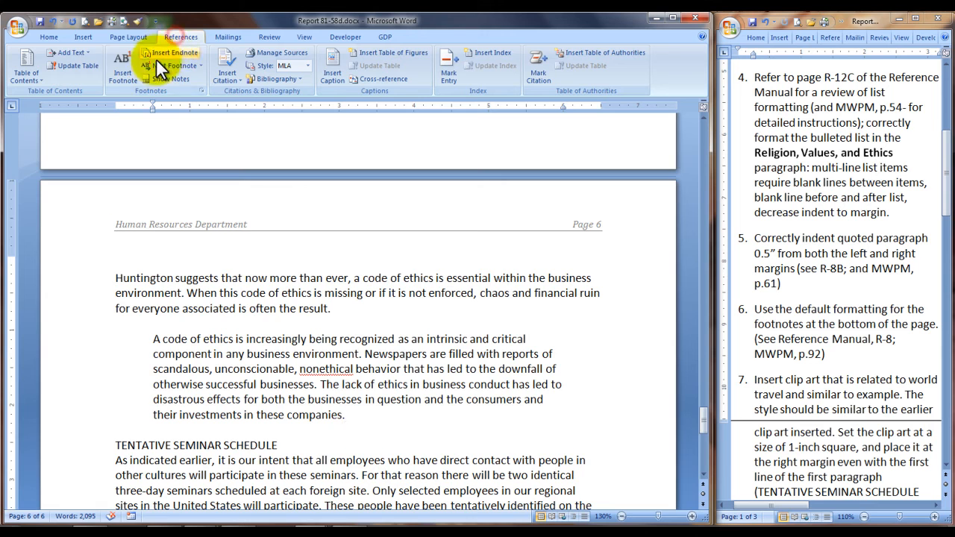
pyautogui.click(120, 72)
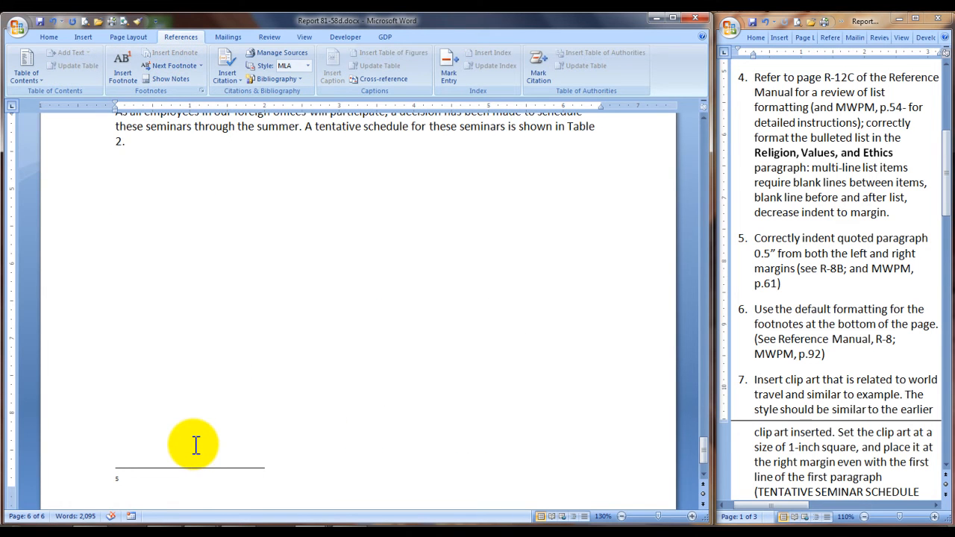
pyautogui.write('Marilyn C. Huntington, Business Ethics and Workplace Compliance, Horizon Publishing Company, New York, 2005, p. 53.')
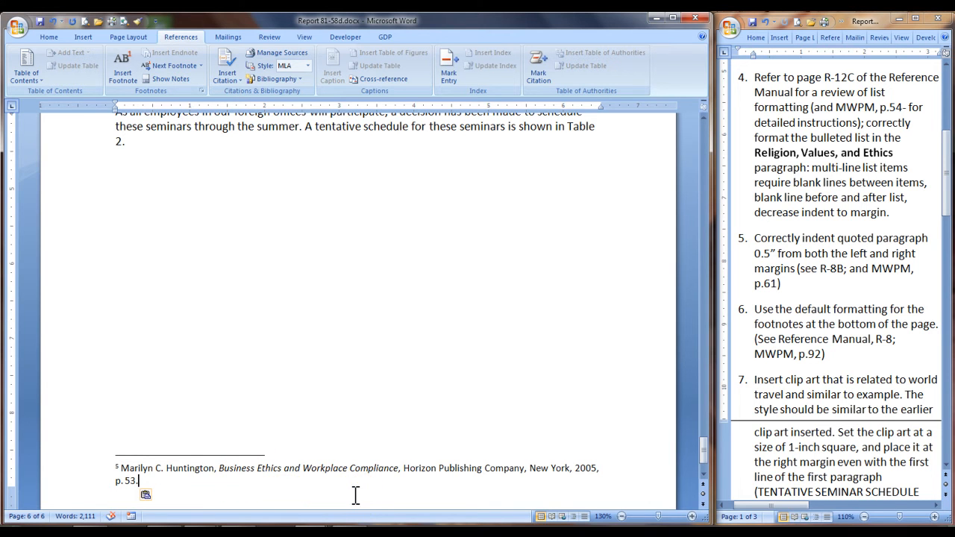
# At the end of the first line under TENTATIVE SEMINAR SCHEDULE, search clip art for "travel" and insert the airplane and traveler picture
pyautogui.scroll(4, 465, 420)
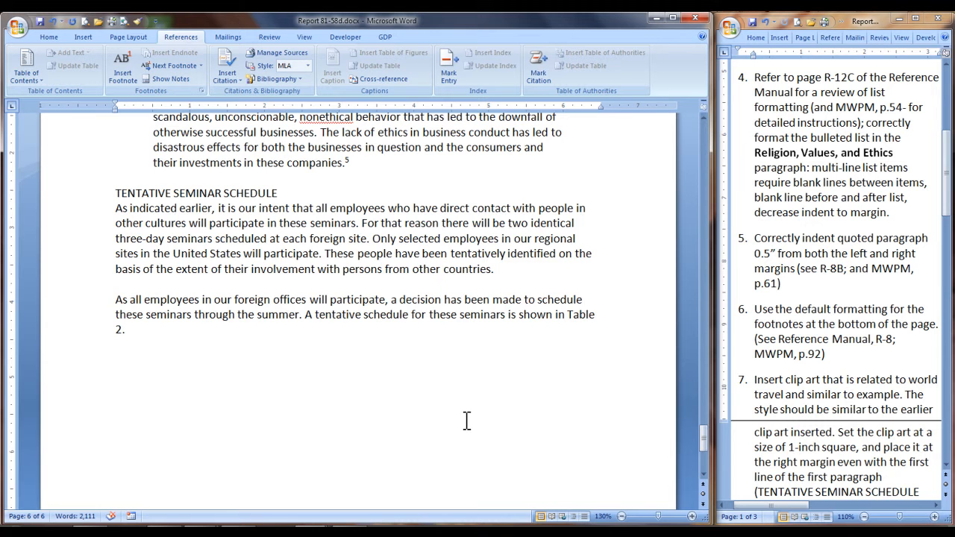
pyautogui.scroll(1, 466, 421)
pyautogui.scroll(3, 466, 421)
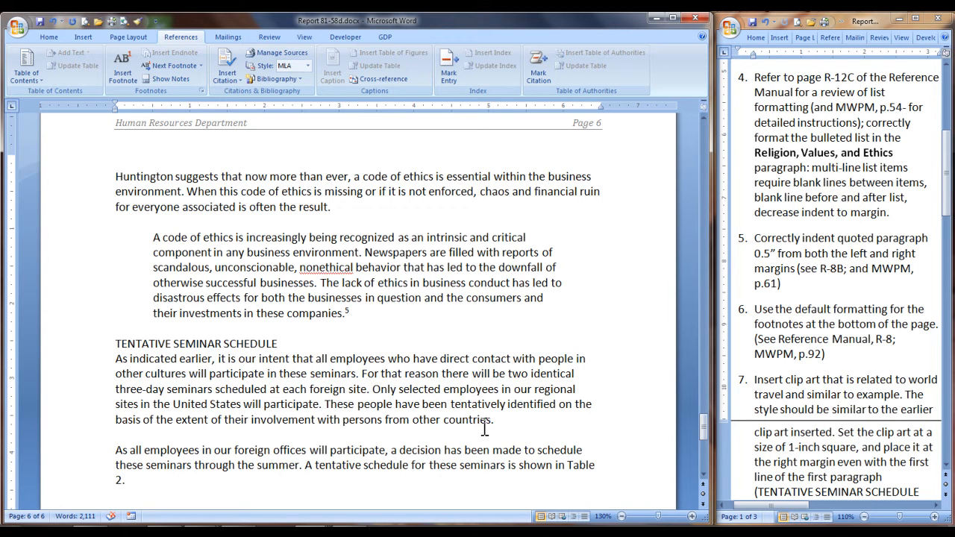
pyautogui.click(590, 358)
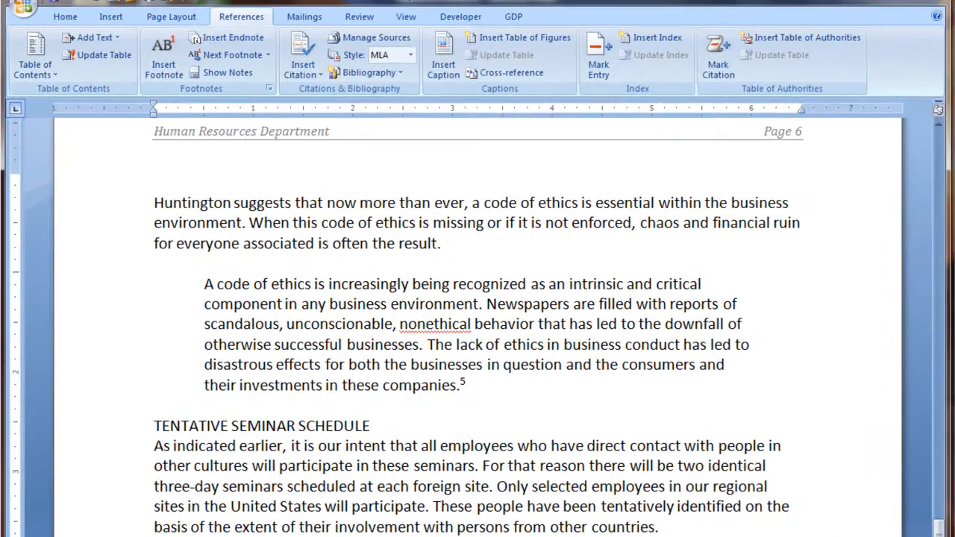
pyautogui.click(111, 18)
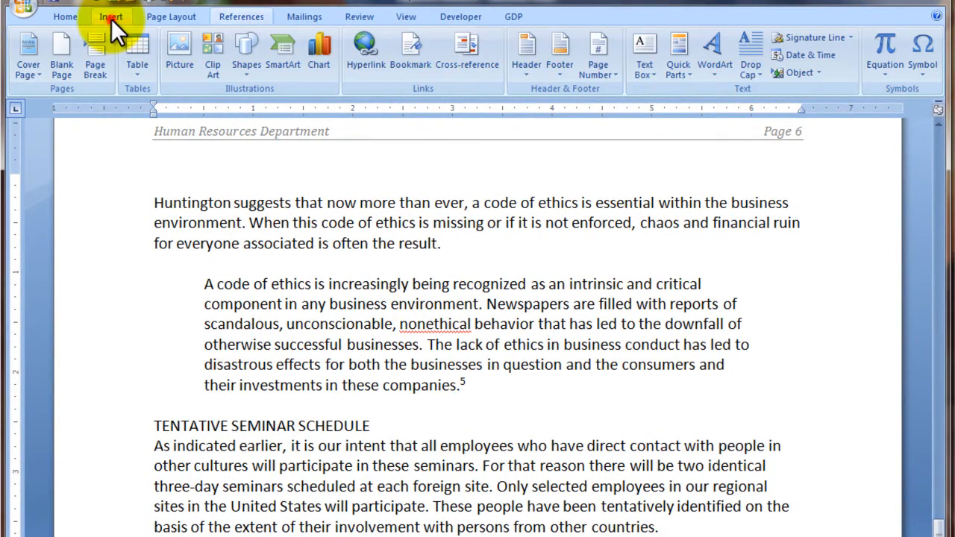
pyautogui.click(207, 52)
pyautogui.write('travel')
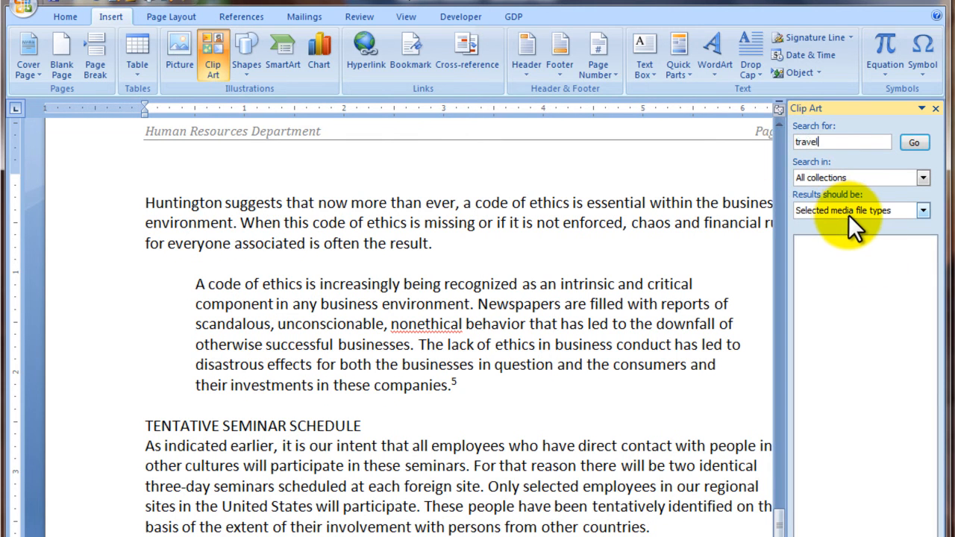
pyautogui.click(912, 140)
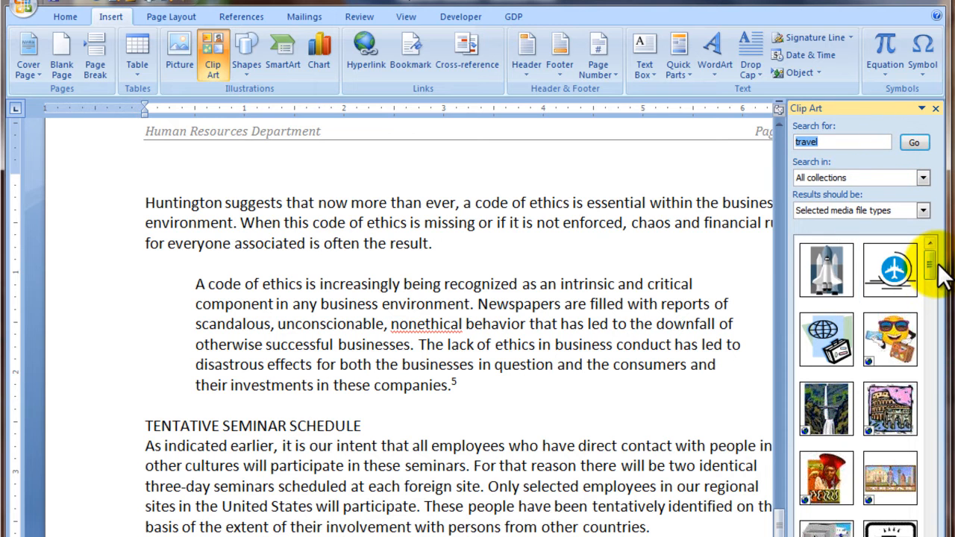
pyautogui.moveTo(933, 261); pyautogui.dragTo(929, 320)
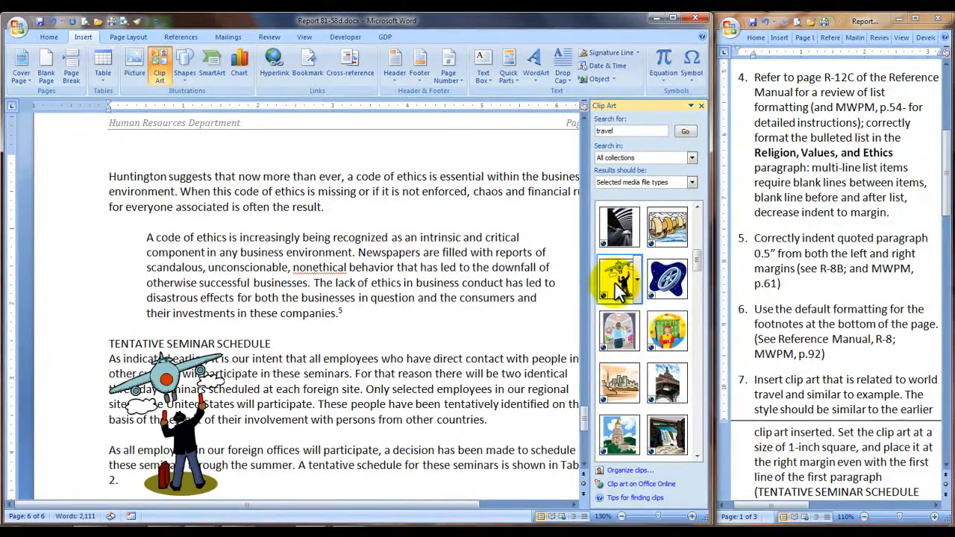
# Shrink the travel clip art to about 1 inch and place it at the right margin beside the first paragraph under TENTATIVE SEMINAR SCHEDULE
pyautogui.moveTo(617, 291); pyautogui.dragTo(179, 447)
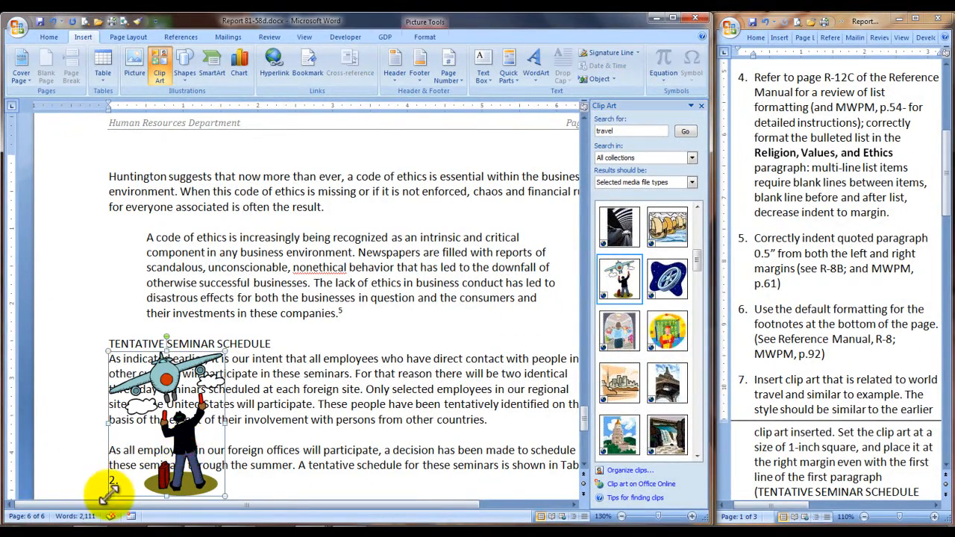
pyautogui.moveTo(109, 495); pyautogui.dragTo(146, 433)
pyautogui.click(700, 105)
pyautogui.moveTo(194, 388); pyautogui.dragTo(572, 391)
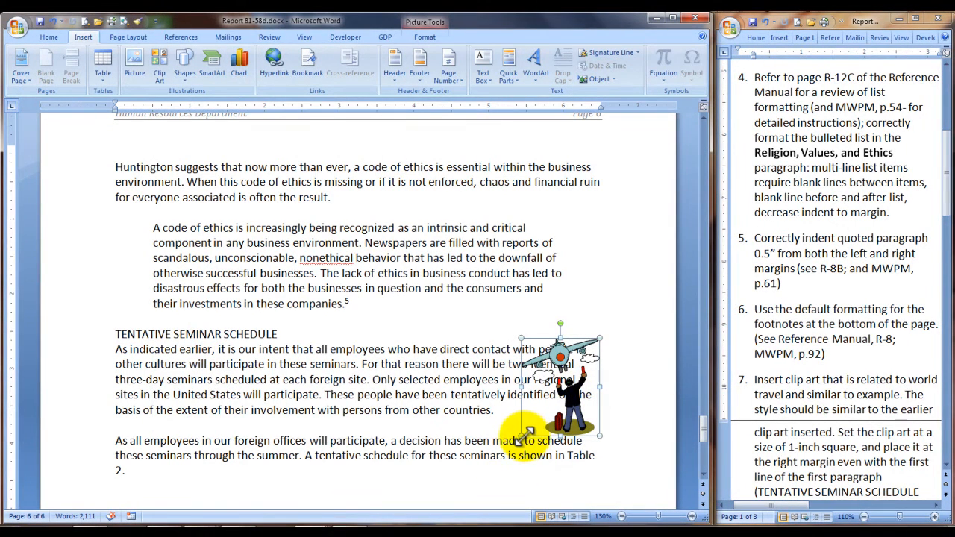
pyautogui.moveTo(521, 436); pyautogui.dragTo(531, 422)
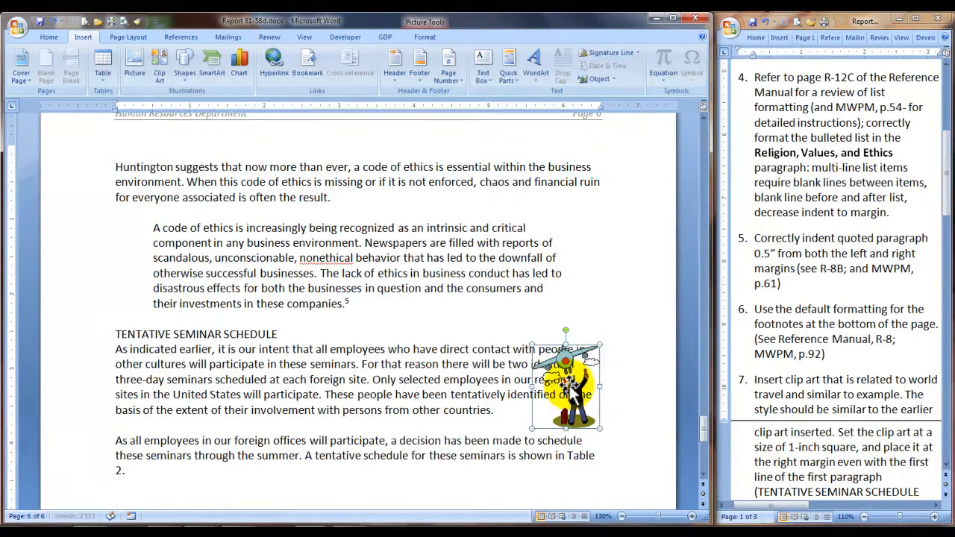
# Set the travel clip art's text wrapping to Square
pyautogui.rightClick(572, 383)
pyautogui.moveTo(597, 352)
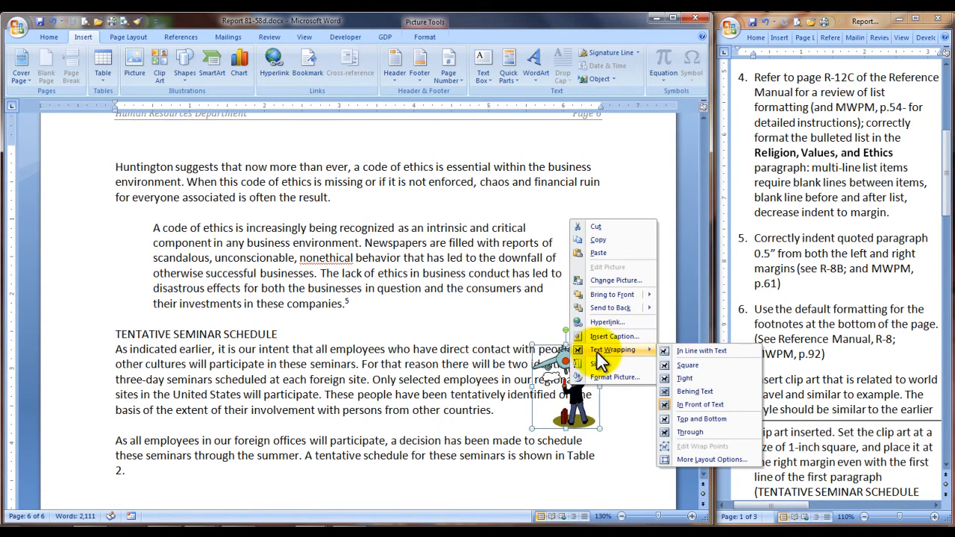
pyautogui.click(687, 365)
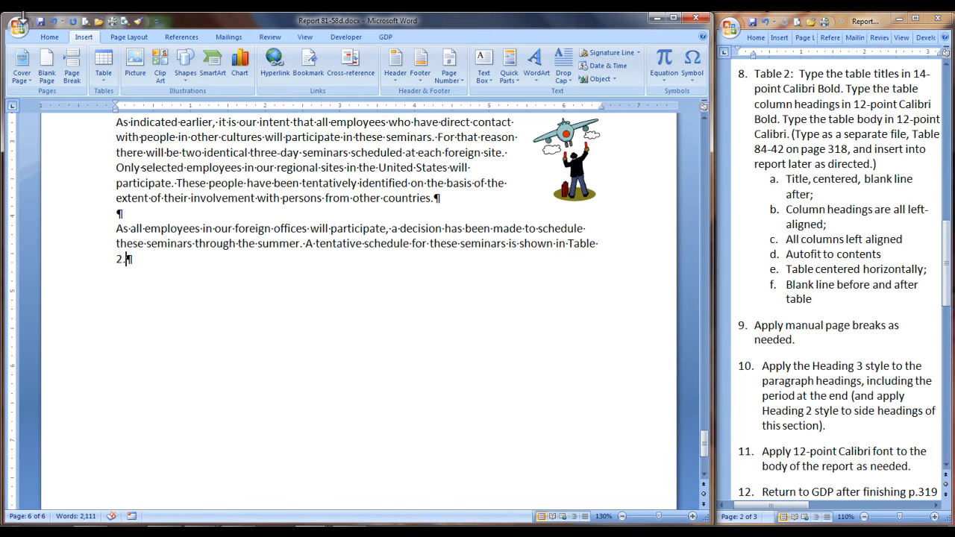
# Insert the contents of Table 84-42.docx after the paragraph ending "shown in Table 2.", leaving a blank line before it
pyautogui.press('Return')
pyautogui.press('Return')
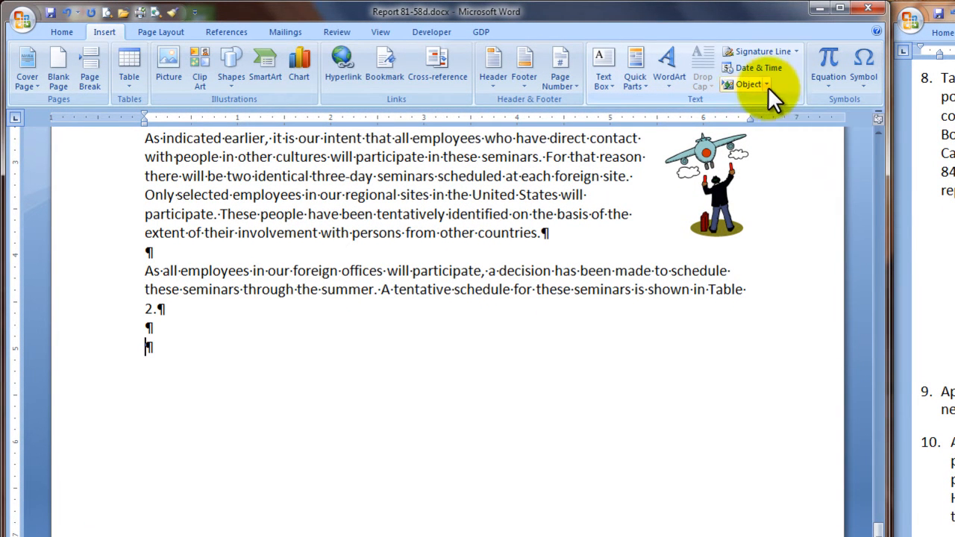
pyautogui.click(768, 87)
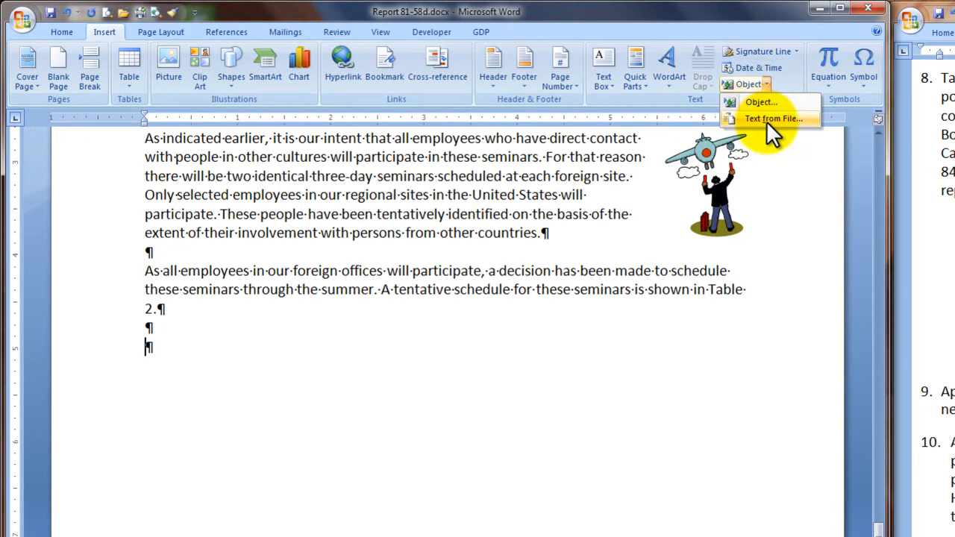
pyautogui.click(766, 122)
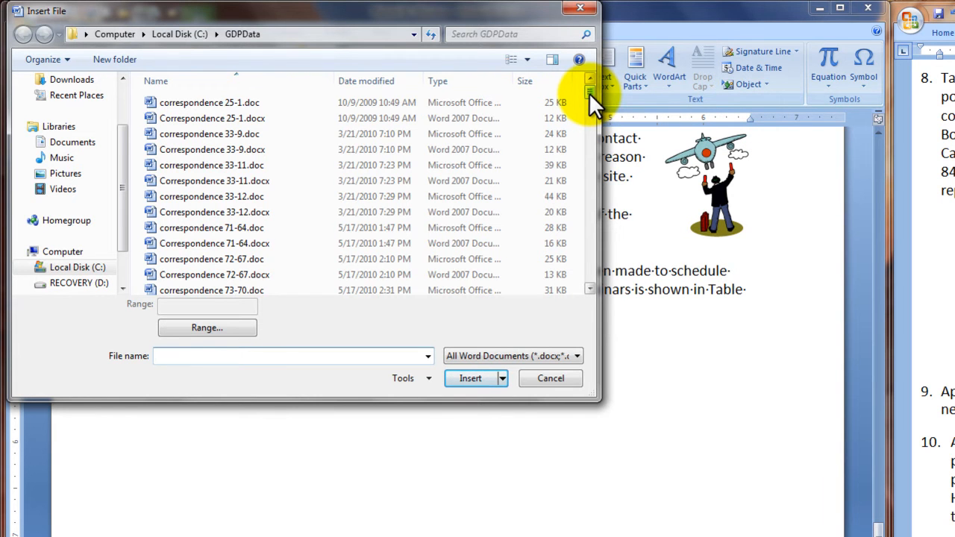
pyautogui.moveTo(589, 92); pyautogui.dragTo(592, 281)
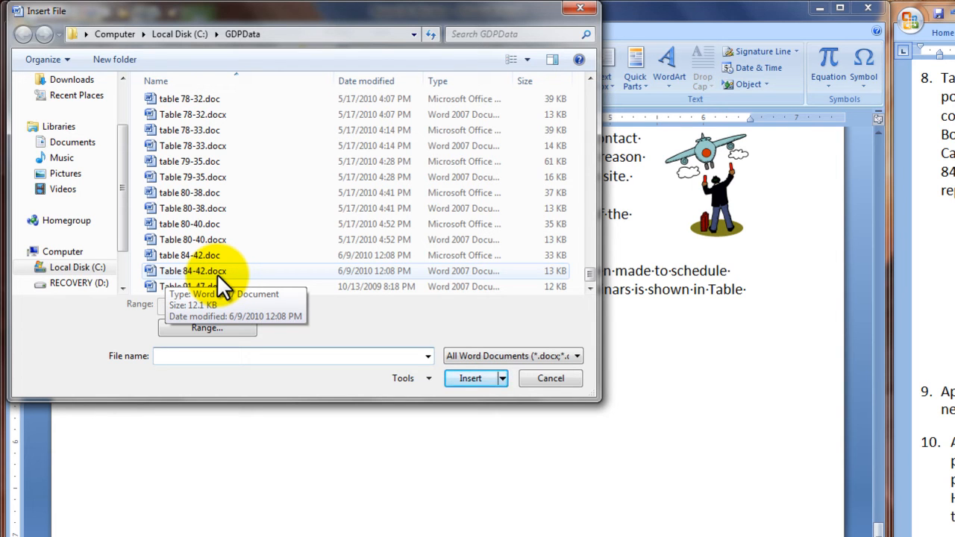
pyautogui.click(189, 272)
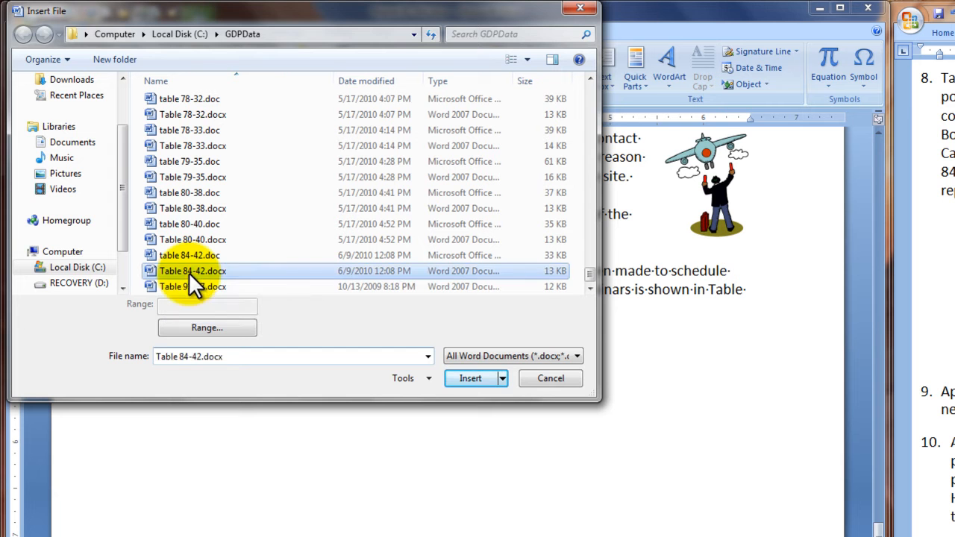
pyautogui.click(470, 379)
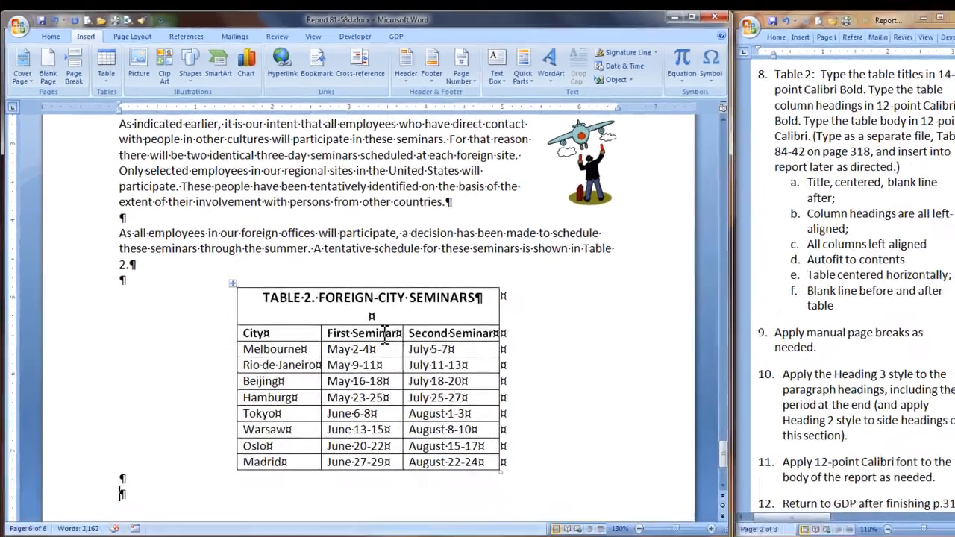
# Add the closing paragraph below the table, from "The Marketing Department is to be commended" through "share in the international market."
pyautogui.scroll(-2, 160, 448)
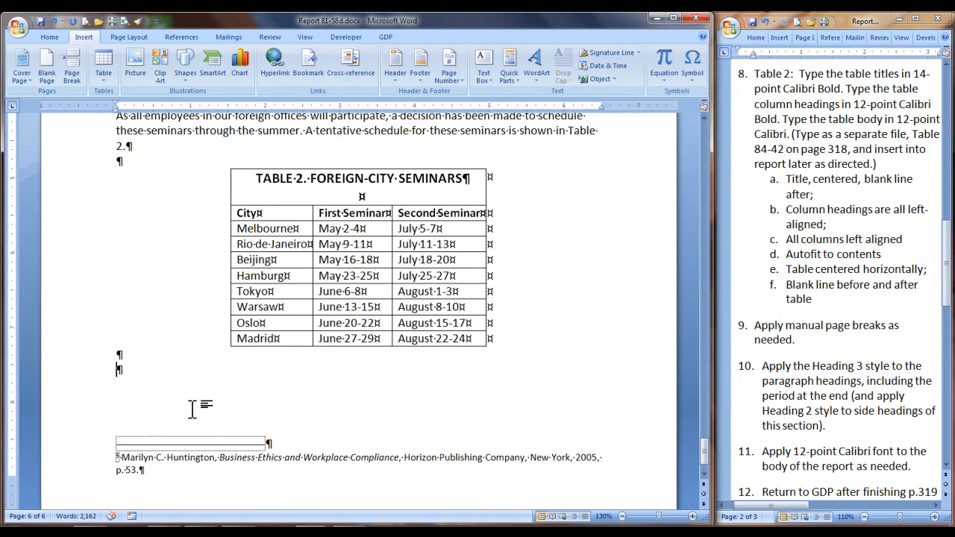
pyautogui.write('The Marketing Department is to be commended for calling our attention to the seriousness of our international communication problem. Angela Demirchyan, William Hamilton, and Chang Ho Han also deserve our sincere thanks for their planning efforts for our intercultural communication seminars. As can be seen, special attention is being given to the seminar topics for these in-service programs. Efforts are also being made to identify instructors and resource persons who will develop instructional strategies that will be effective, interesting, and well received by the participants. These seminars will help significantly in increasing our market share in the international market.')
pyautogui.press('BackSpace')
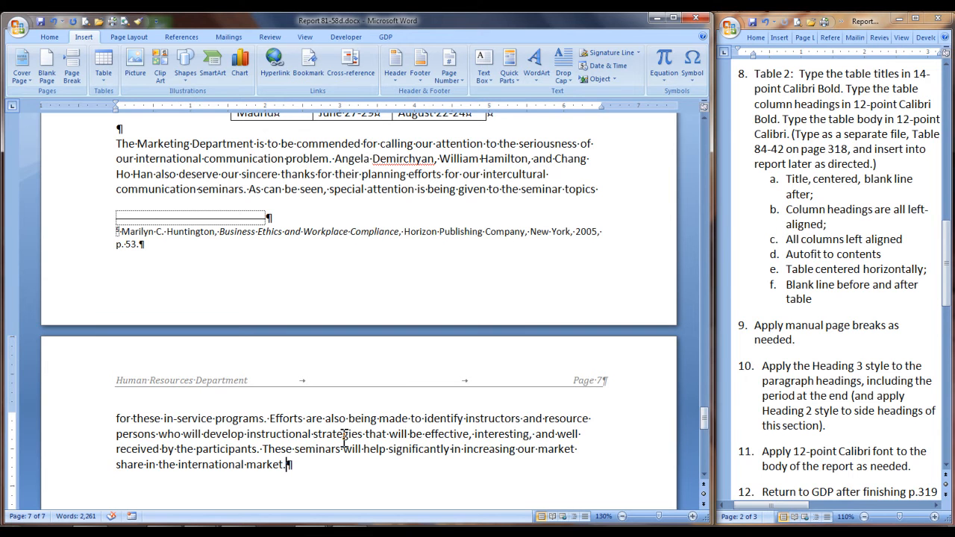
# Apply the Heading 2 style to the TENTATIVE SEMINAR SCHEDULE side heading and remove the blank line above it
pyautogui.scroll(15, 344, 440)
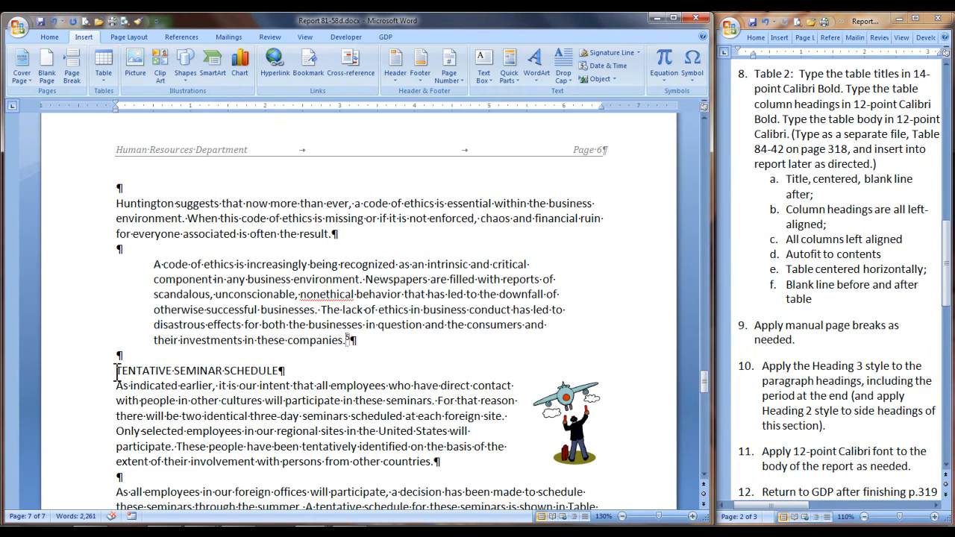
pyautogui.moveTo(116, 371); pyautogui.dragTo(156, 370)
pyautogui.click(77, 382)
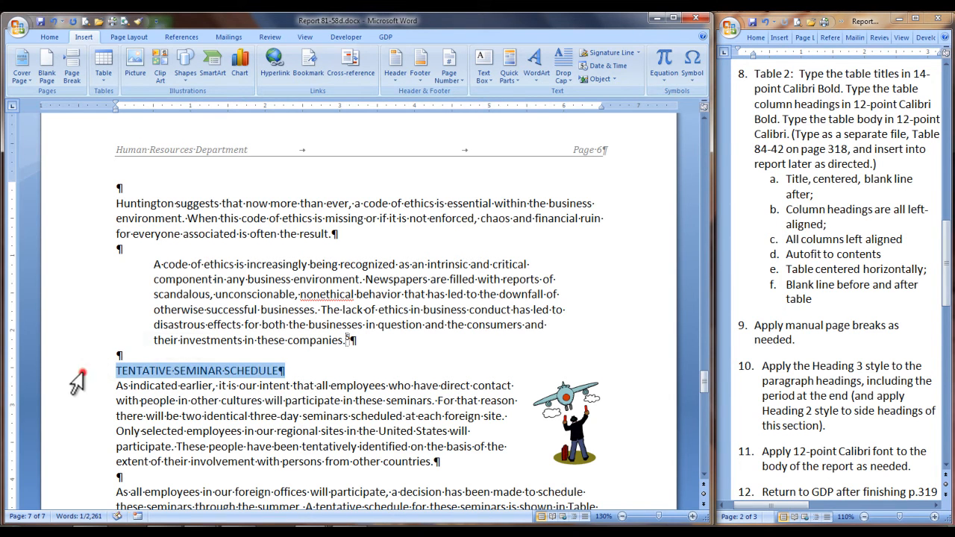
pyautogui.click(49, 36)
pyautogui.click(535, 68)
pyautogui.click(138, 364)
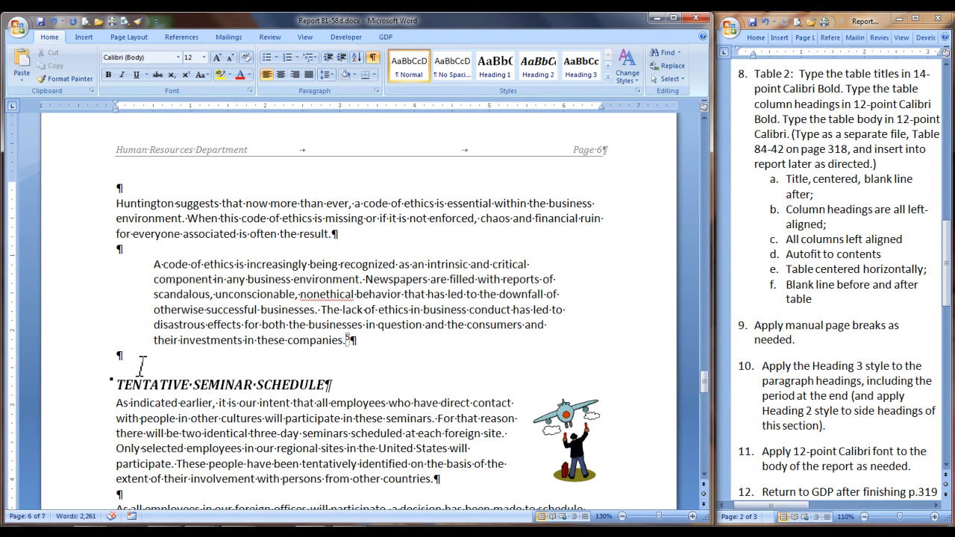
pyautogui.press('BackSpace')
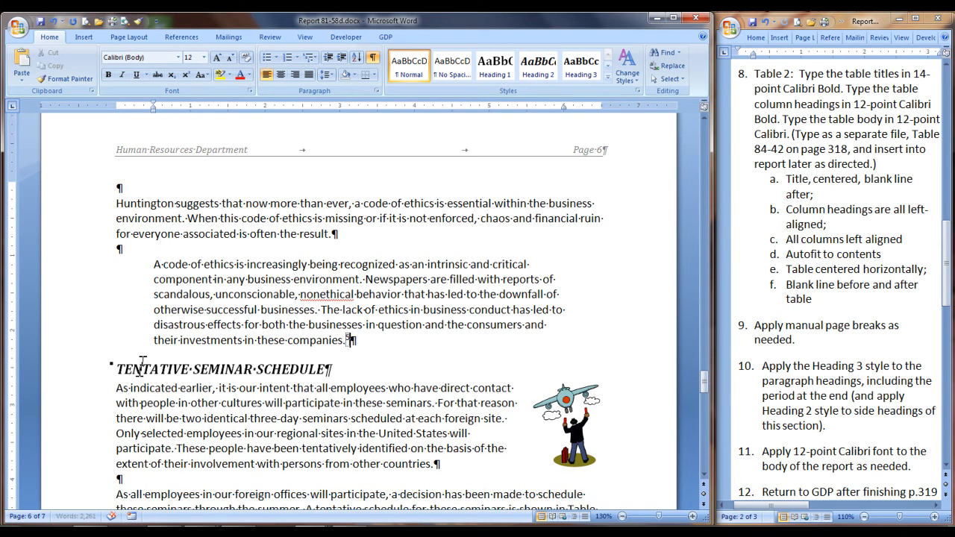
# Apply the Heading 3 style to the paragraph heading "Religion, Values, and Ethics." including its period
pyautogui.scroll(2, 255, 373)
pyautogui.scroll(10, 257, 371)
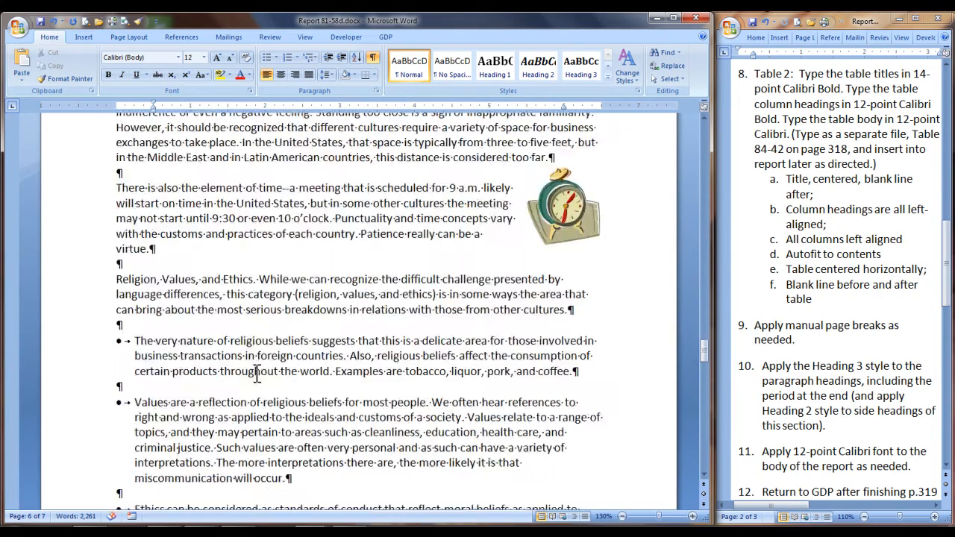
pyautogui.scroll(-3, 256, 370)
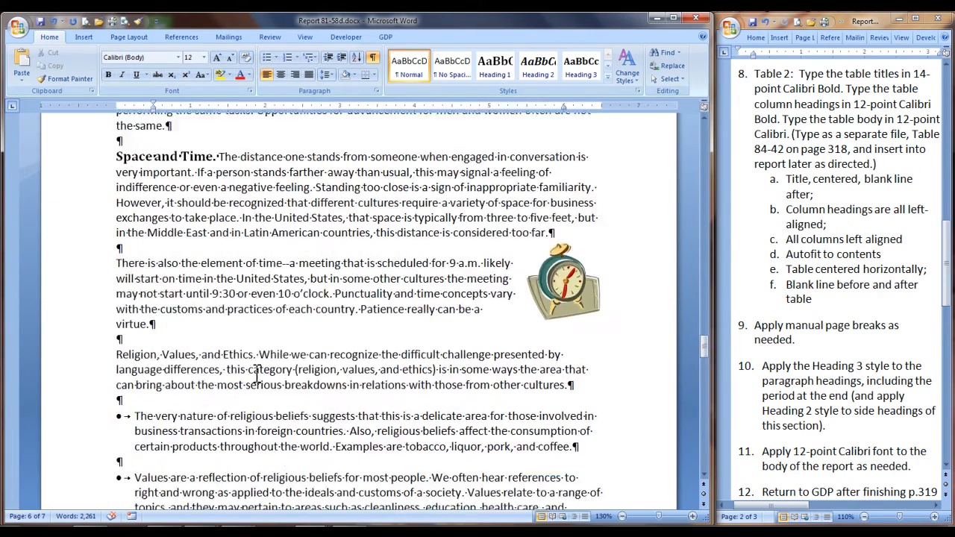
pyautogui.moveTo(114, 282); pyautogui.dragTo(258, 282)
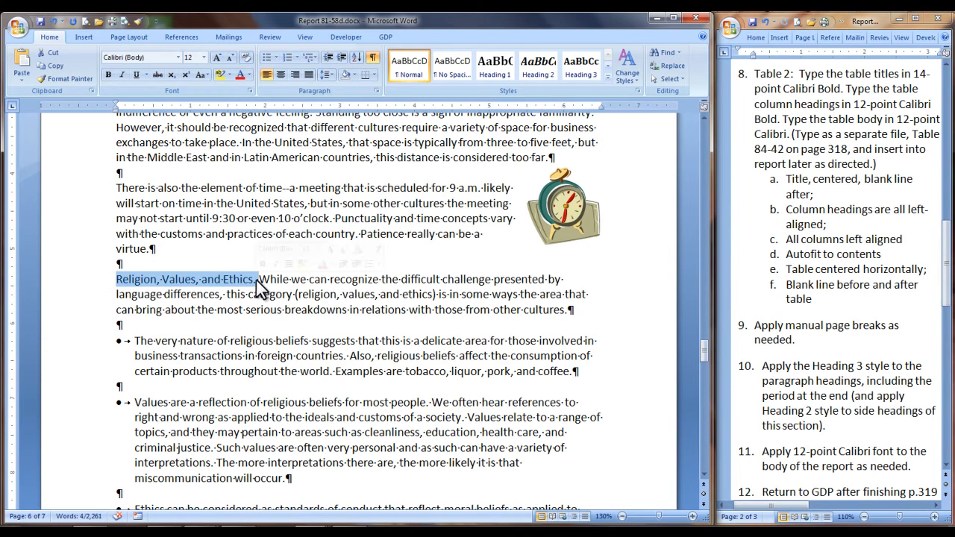
pyautogui.click(581, 67)
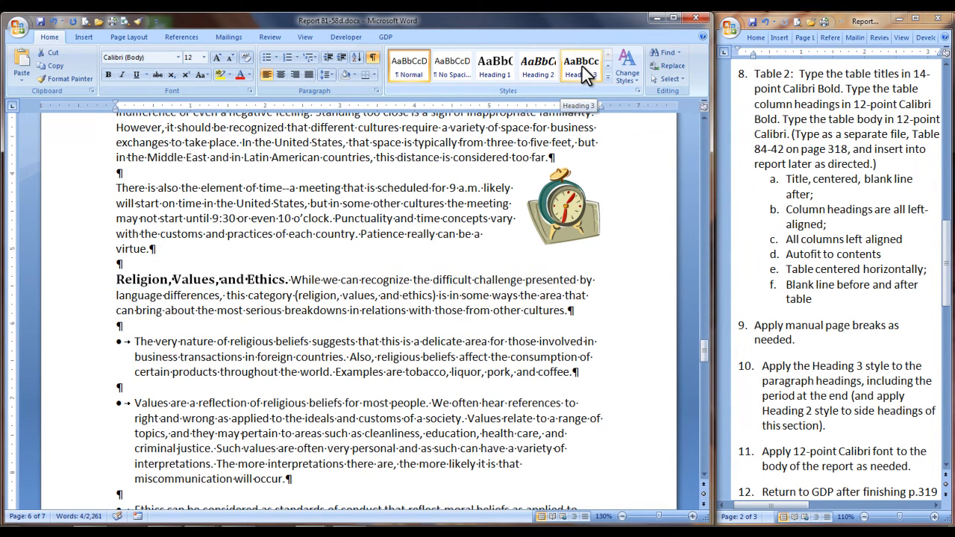
pyautogui.click(419, 299)
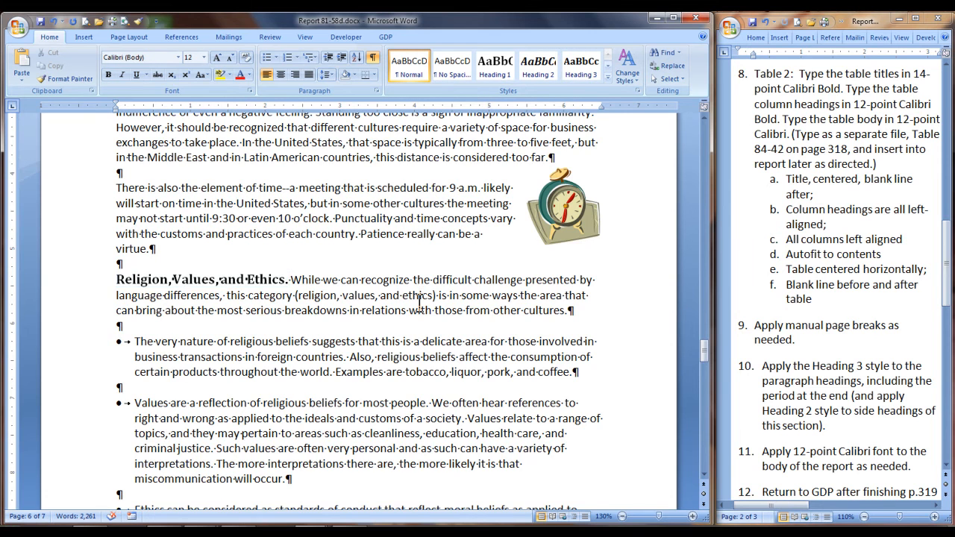
# Delete the blank paragraph at the beginning of page 6
pyautogui.scroll(-9, 418, 302)
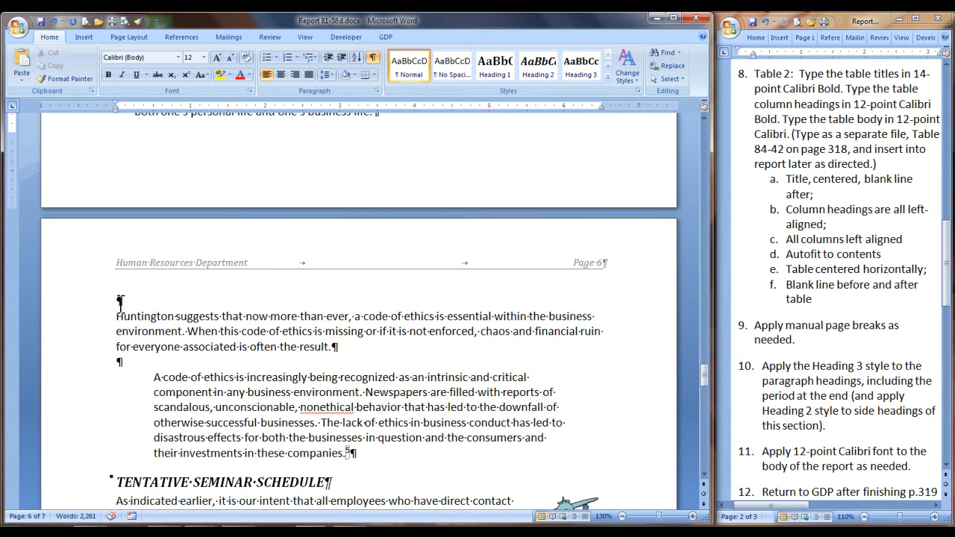
pyautogui.click(119, 301)
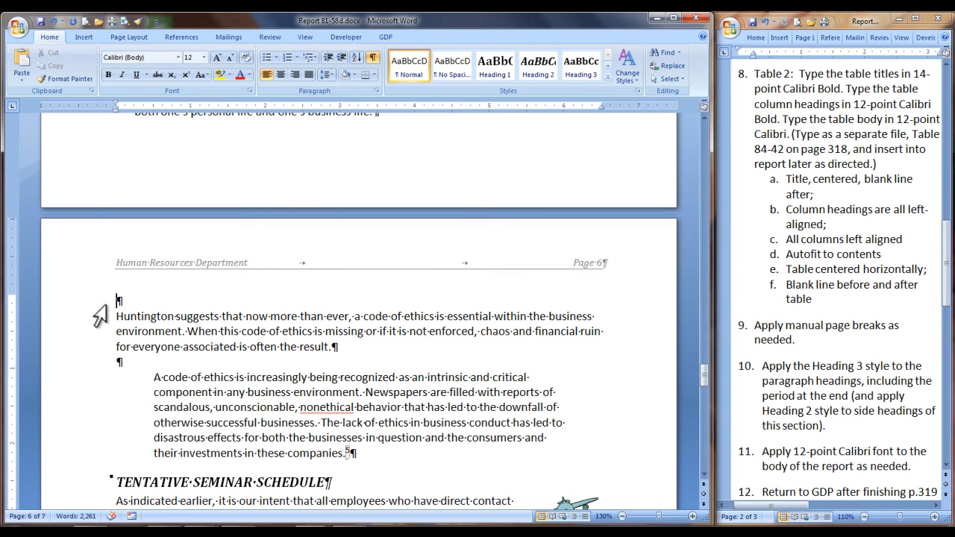
pyautogui.scroll(-15, 442, 386)
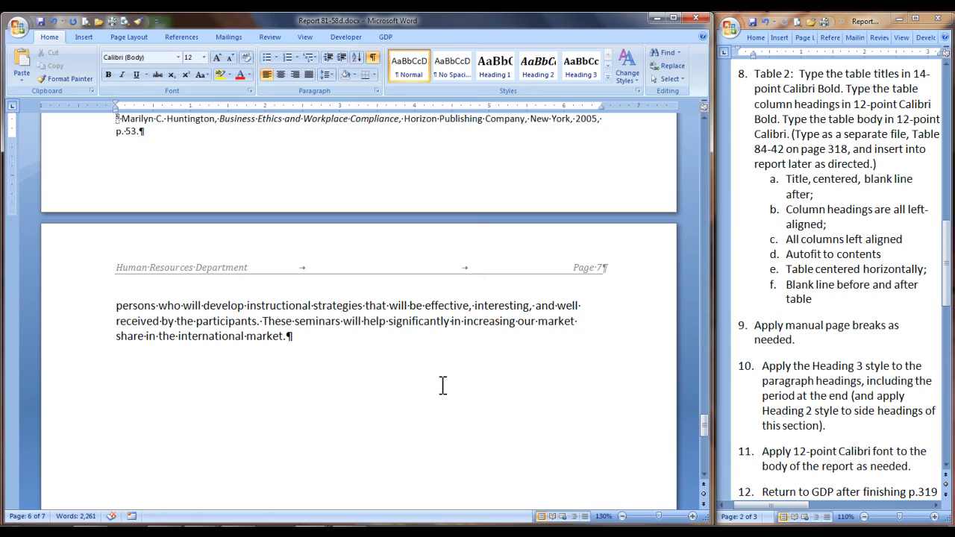
# Review the report's headings, page breaks and table through the last page, and read the remaining assignment instructions
pyautogui.scroll(20, 443, 386)
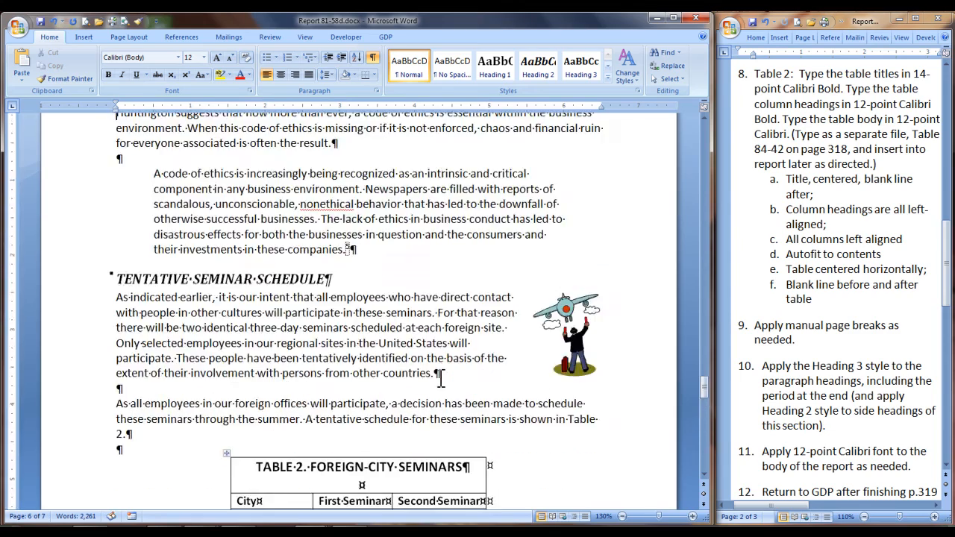
pyautogui.scroll(14, 440, 377)
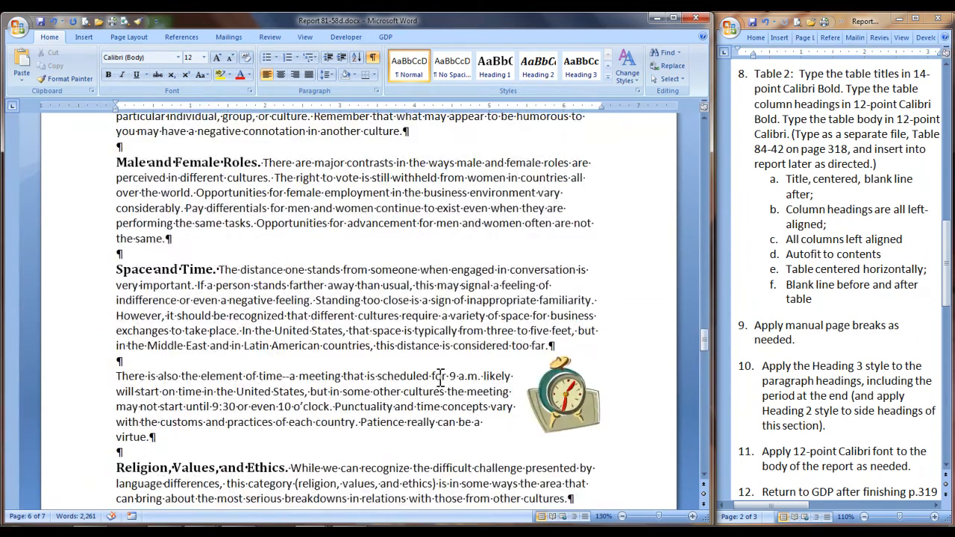
pyautogui.scroll(2, 441, 377)
pyautogui.scroll(1, 440, 379)
pyautogui.scroll(-7, 438, 377)
pyautogui.scroll(-7, 418, 365)
pyautogui.scroll(-5, 418, 366)
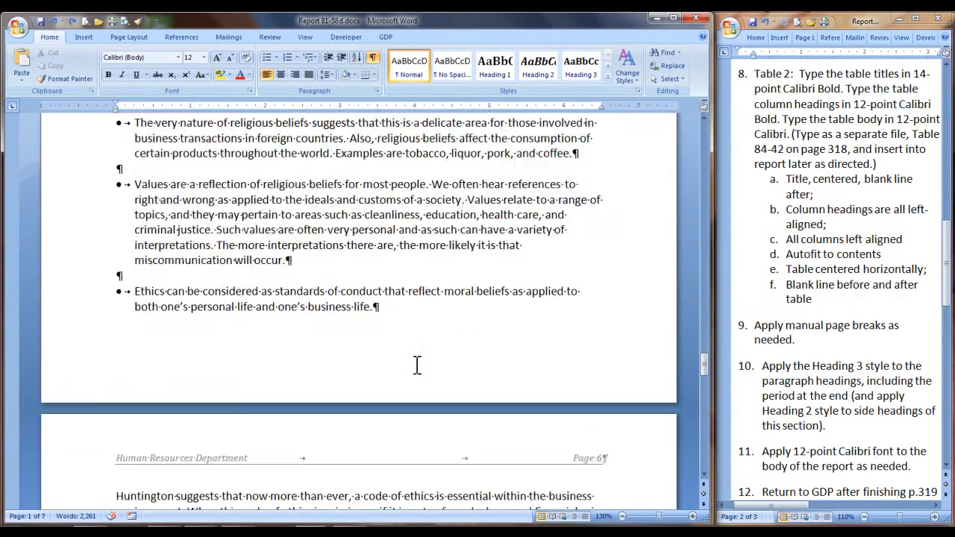
pyautogui.scroll(-5, 418, 365)
pyautogui.scroll(-1, 418, 365)
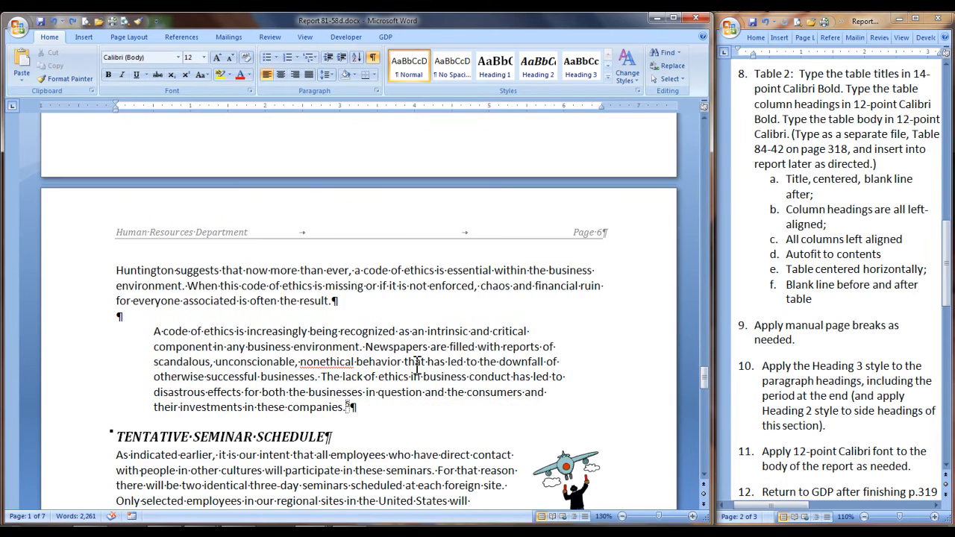
pyautogui.scroll(-5, 362, 362)
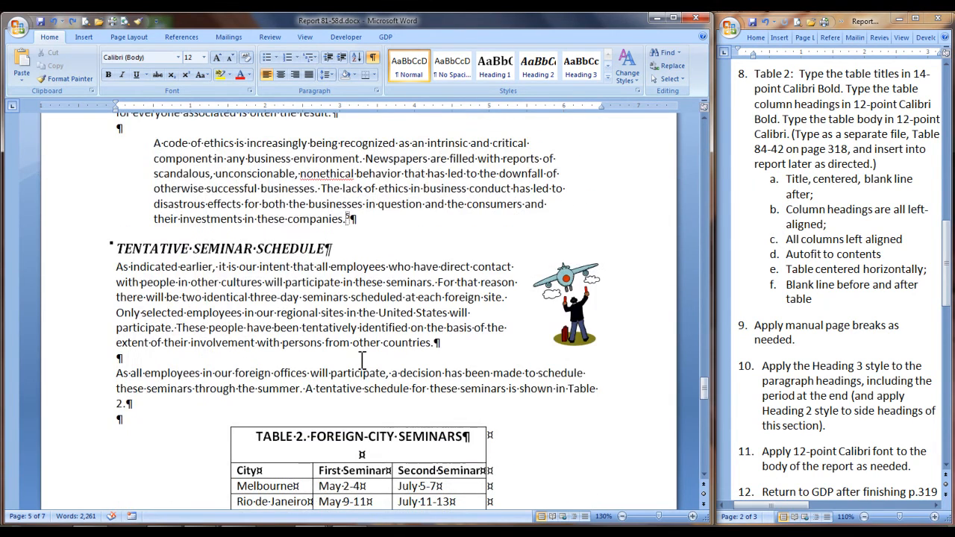
pyautogui.scroll(-8, 362, 360)
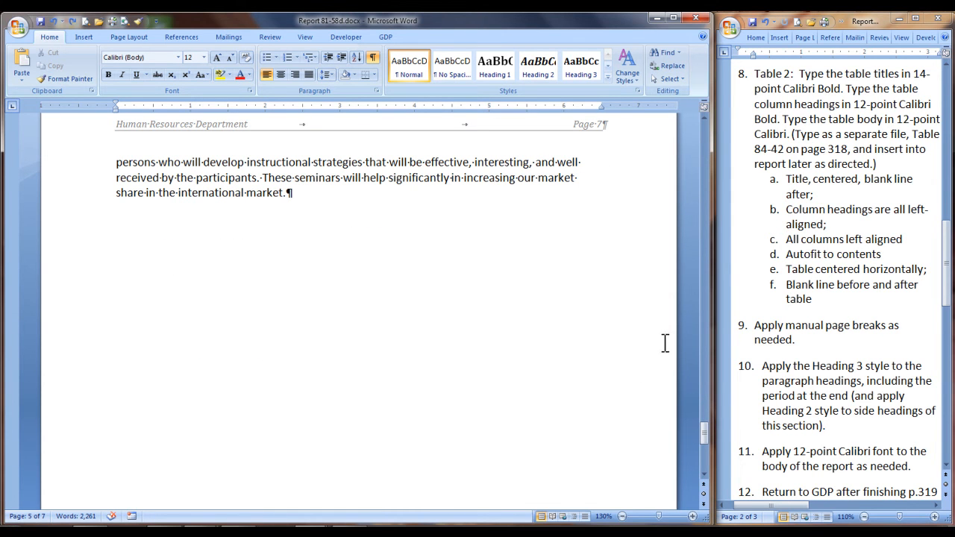
pyautogui.moveTo(949, 237); pyautogui.dragTo(950, 328)
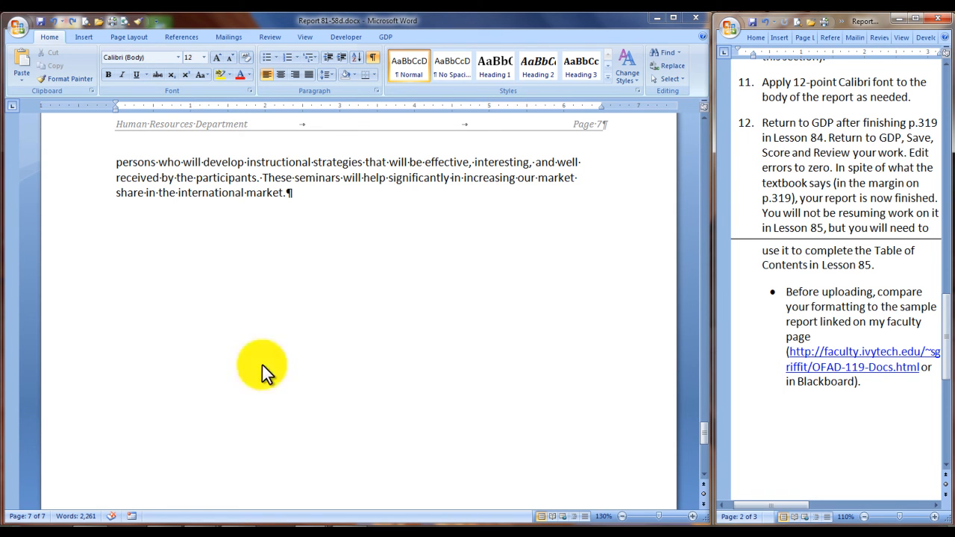
# Return to GDP with the changes to Report 81-58d.docx saved, and score and review the report text
pyautogui.click(385, 37)
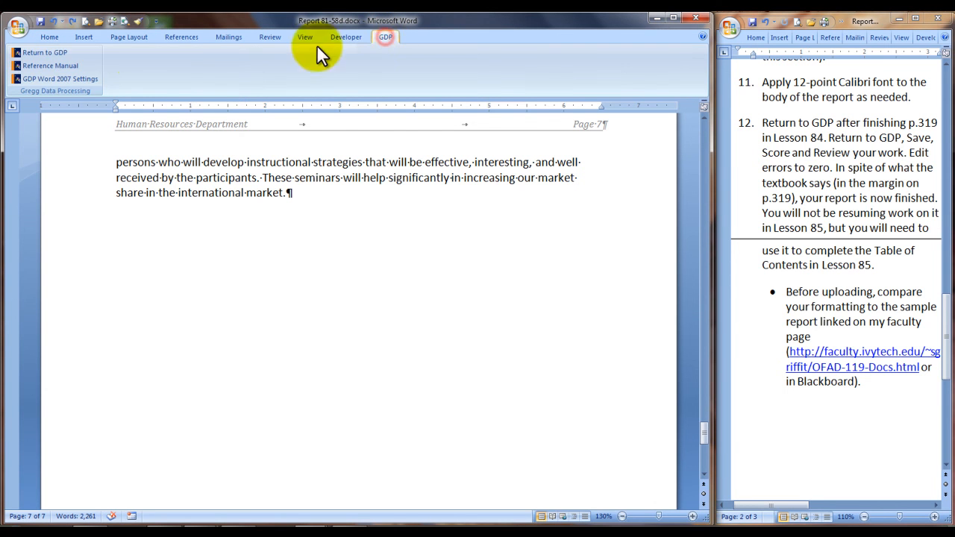
pyautogui.click(55, 53)
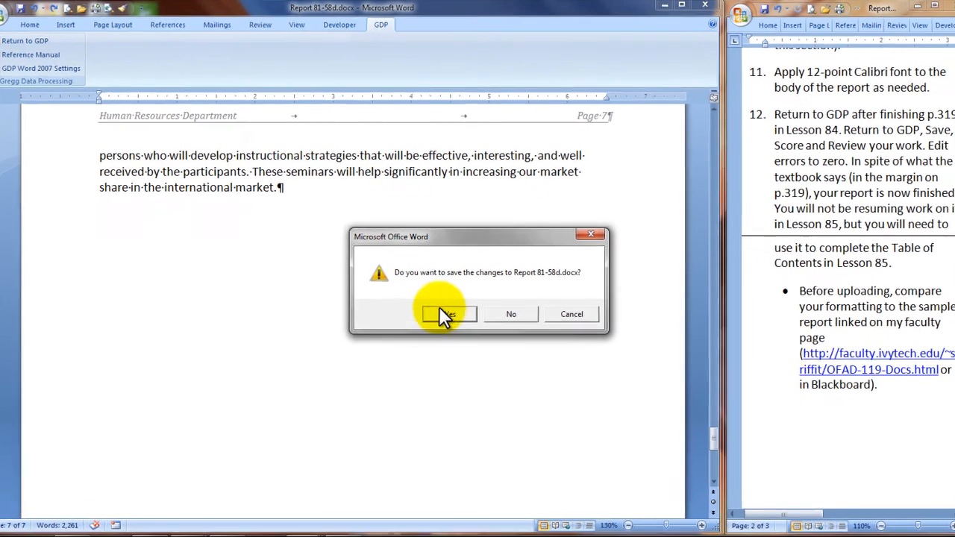
pyautogui.click(428, 314)
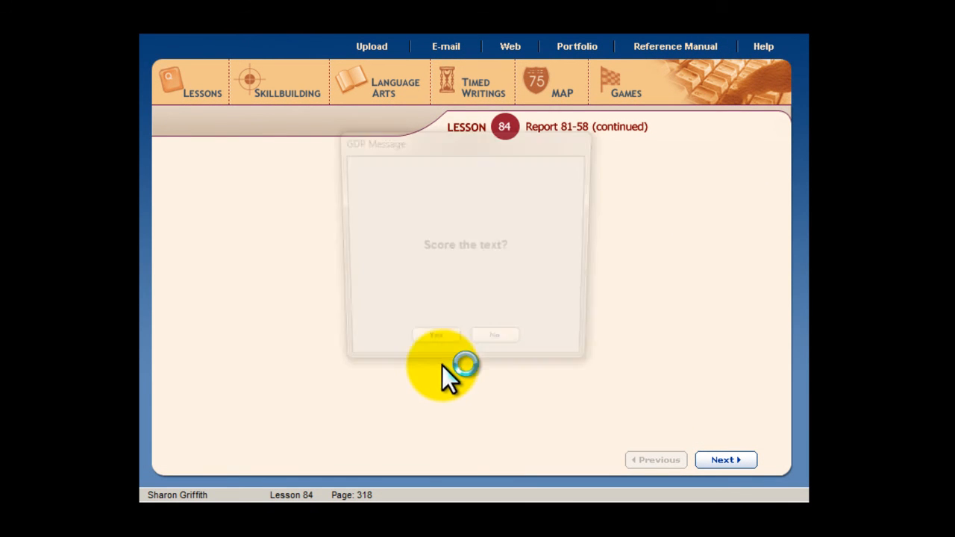
pyautogui.click(433, 348)
pyautogui.click(434, 347)
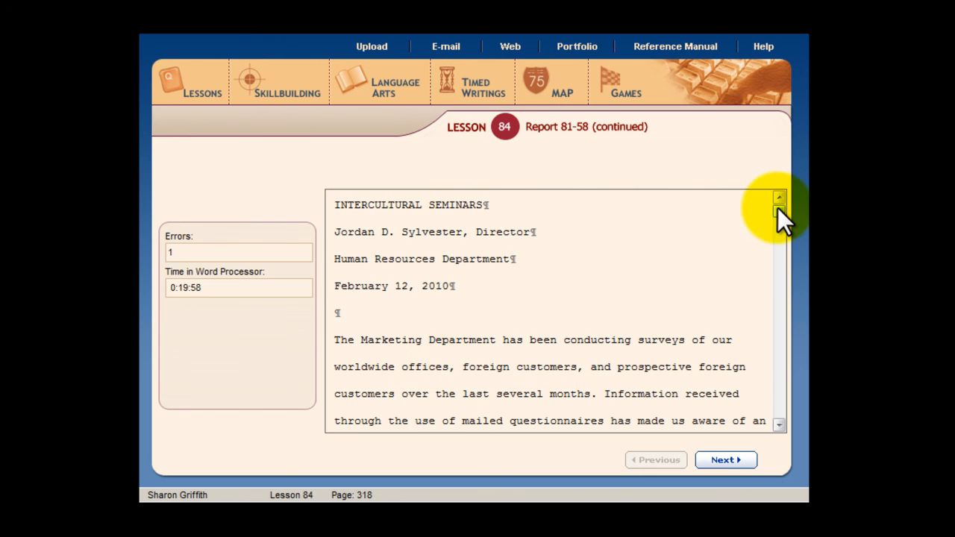
pyautogui.moveTo(778, 207); pyautogui.dragTo(723, 401)
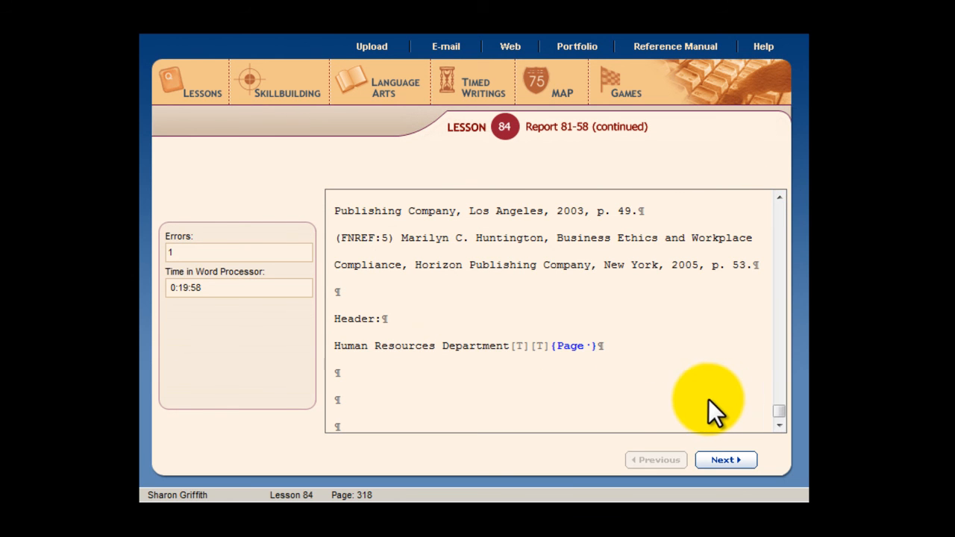